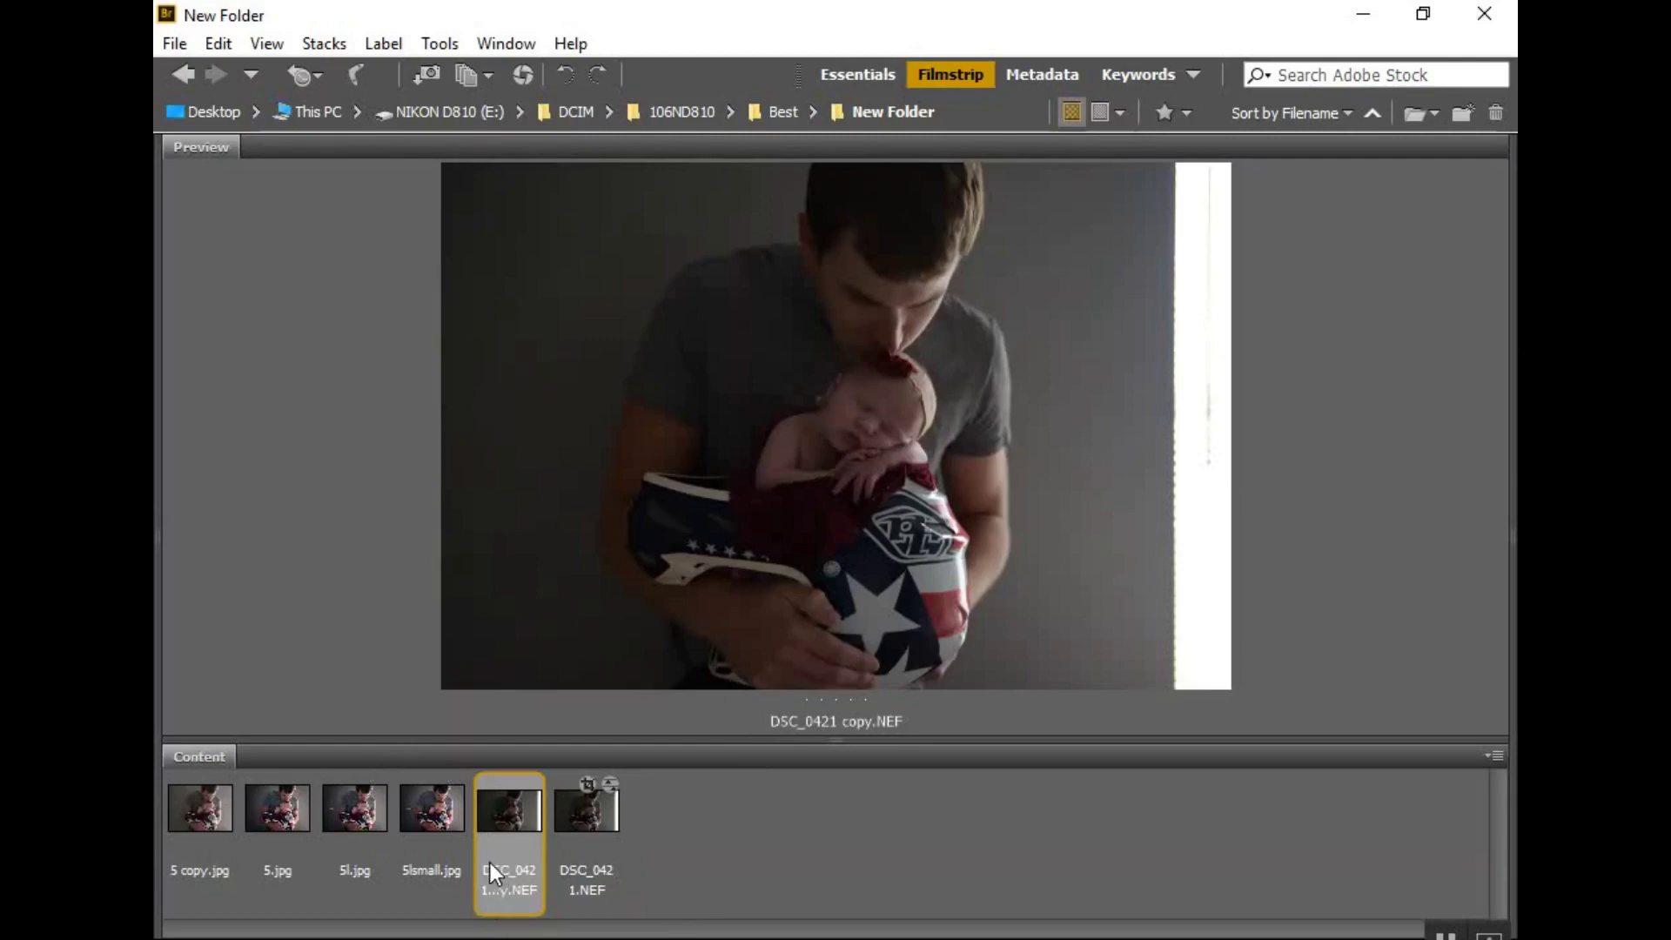
Open DSC_0421 copy.NEF in Camera Raw and draw a crop of about 6615 by 4851 pixels that excludes the bright window strip.
right_click(515, 816)
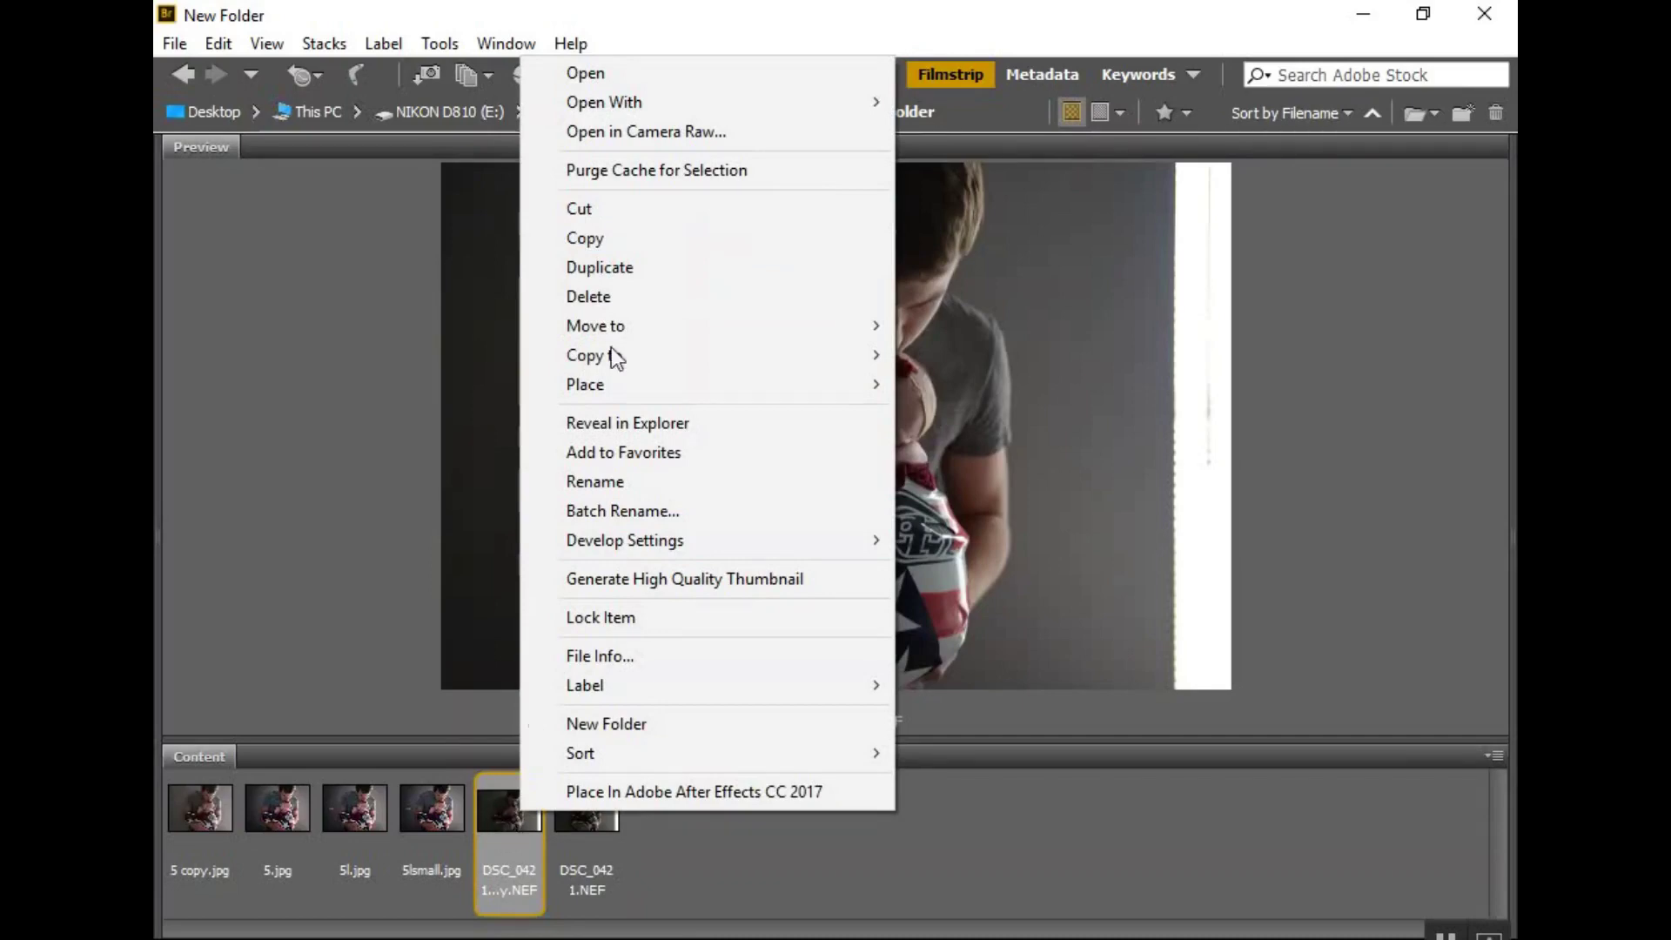
left_click(627, 132)
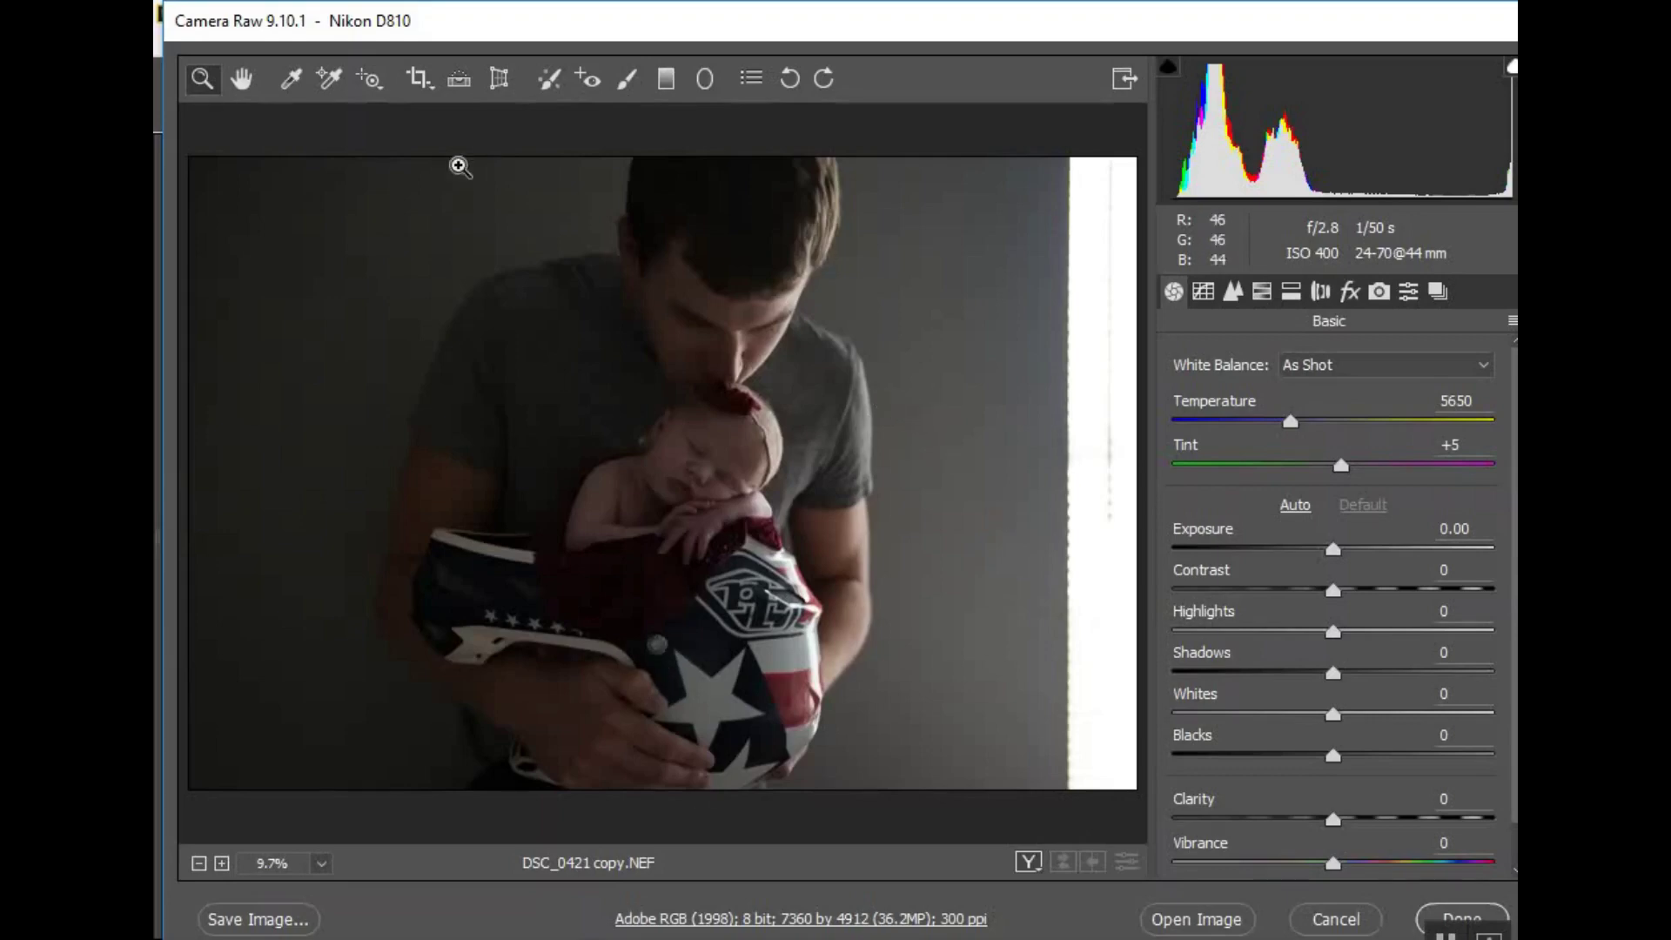
left_click(421, 80)
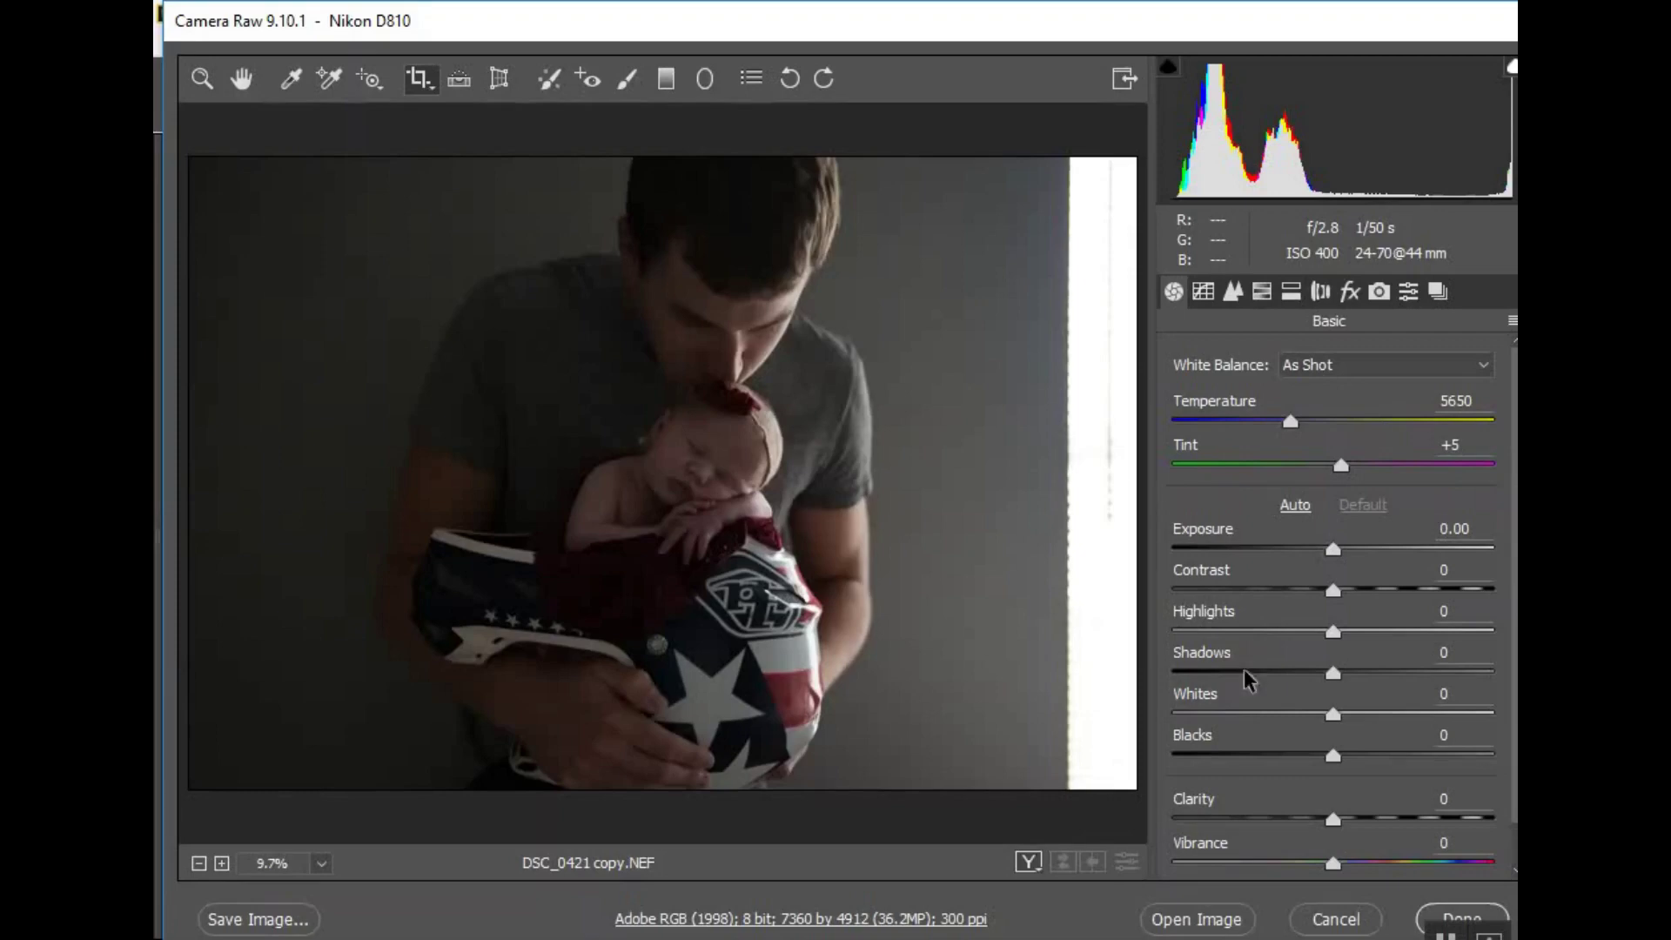
scroll(1252, 687, "down", 1)
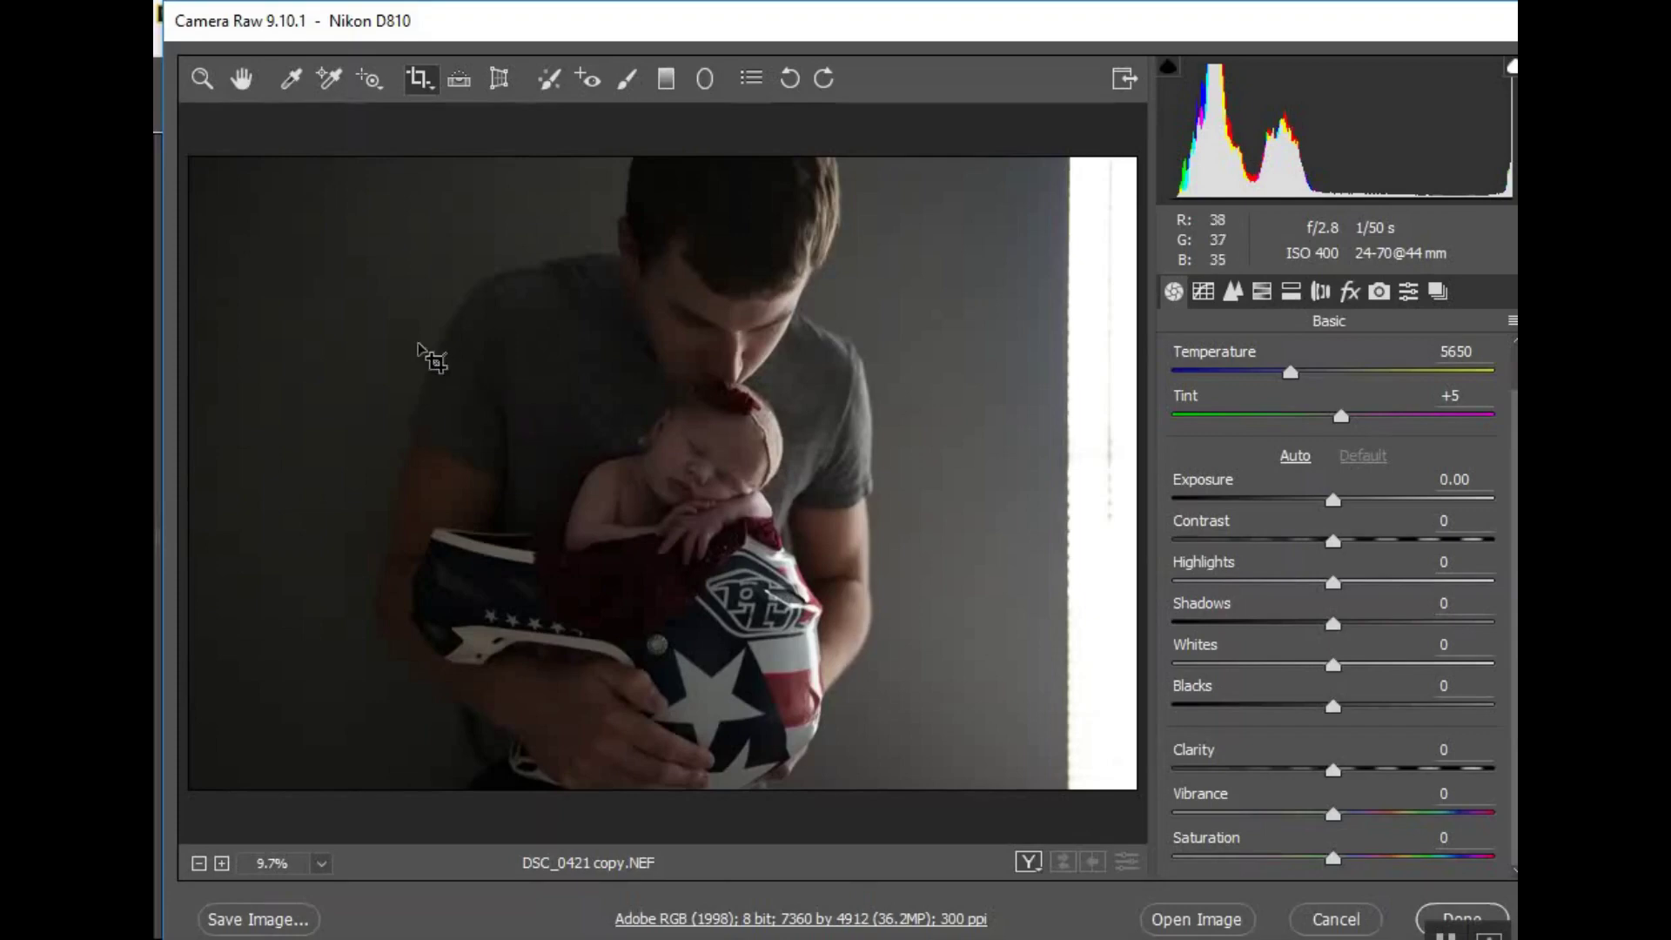
left_click_drag(212, 158, 1068, 825)
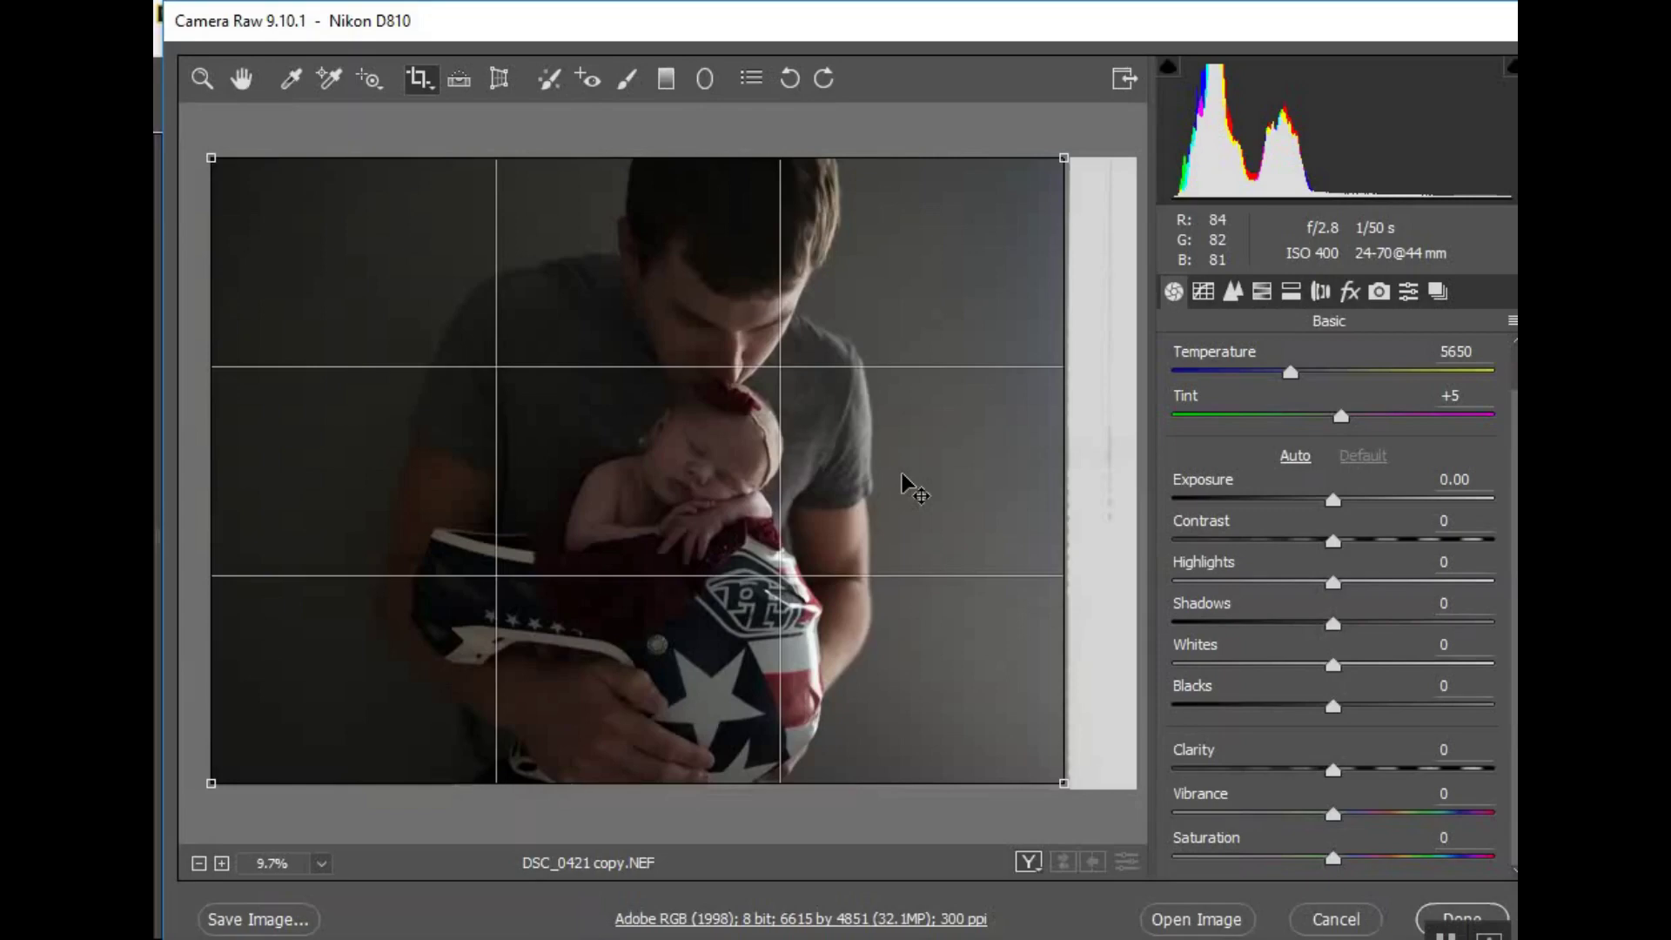
Tighten the crop around the father and baby to about 6439 by 4722 pixels, shift it to the photo's left edge and apply it.
right_click(949, 259)
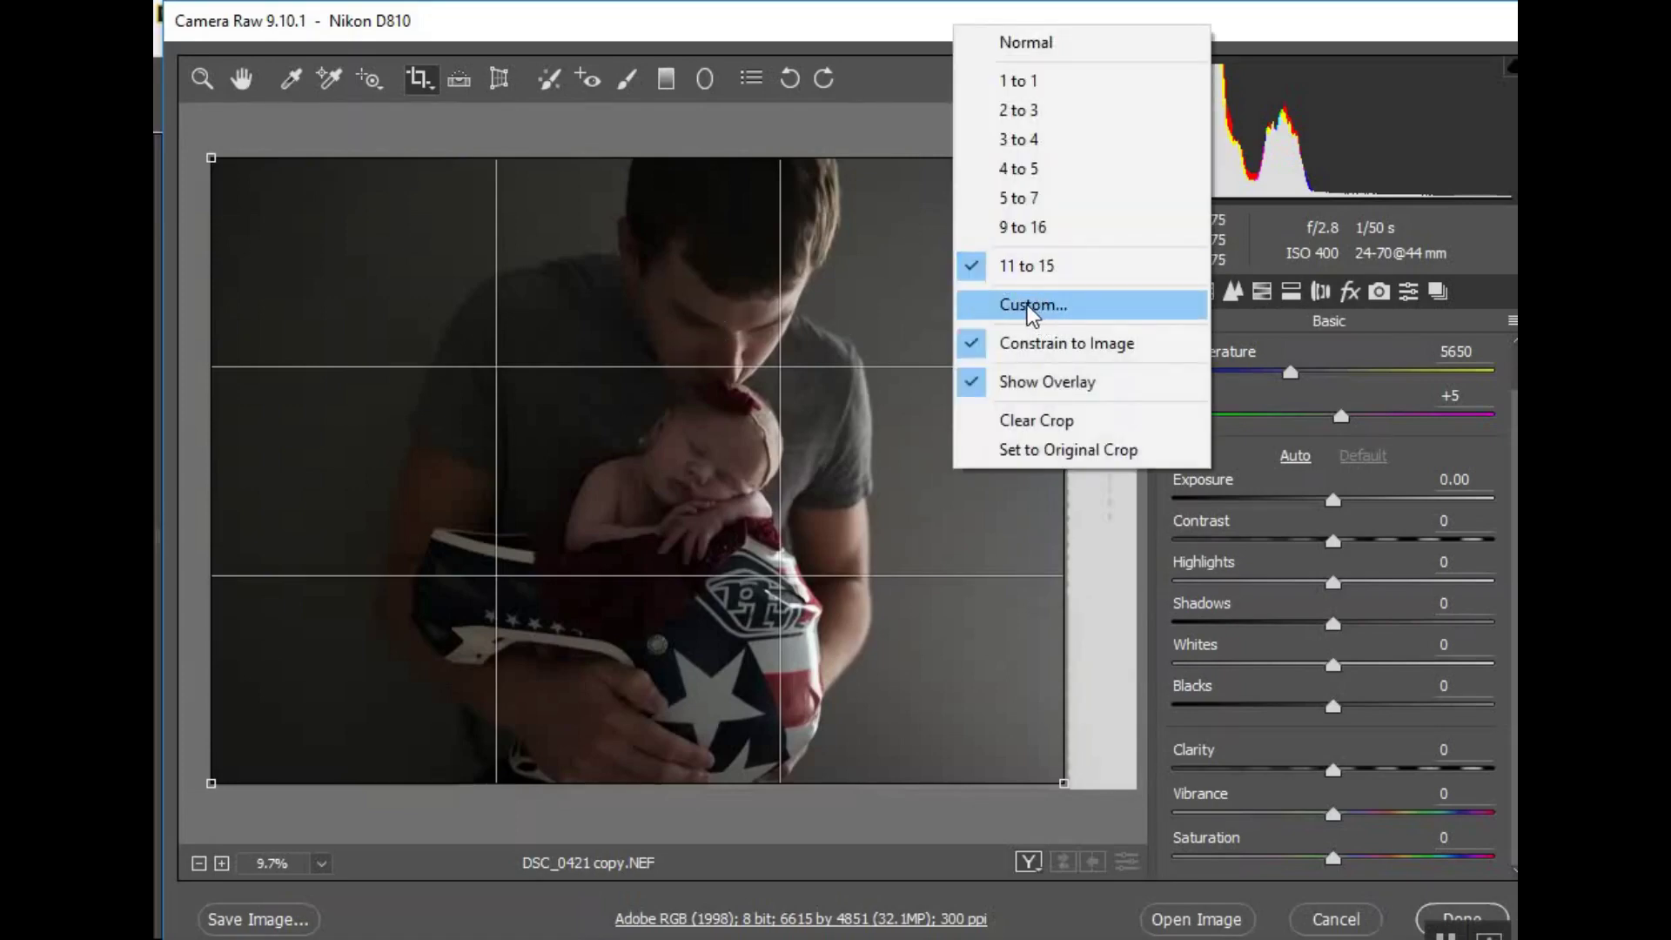
left_click(883, 331)
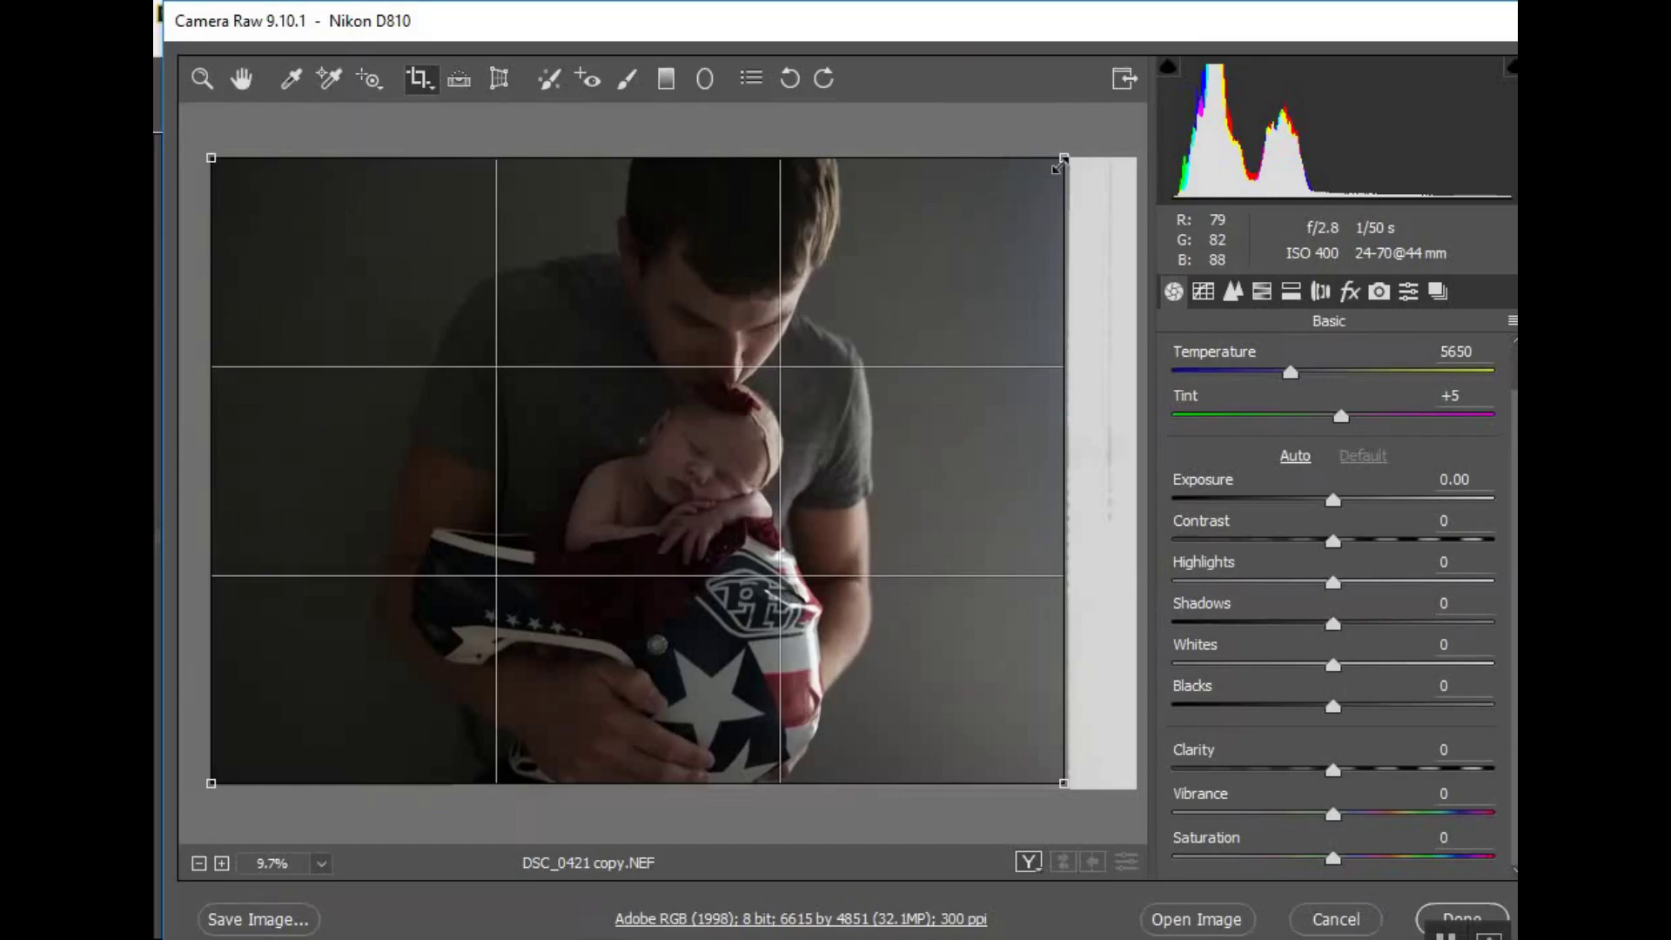
left_click_drag(1059, 165, 1038, 170)
mouse_move(968, 228)
left_mouse_down()
mouse_move(947, 246)
mouse_move(943, 226)
left_mouse_up()
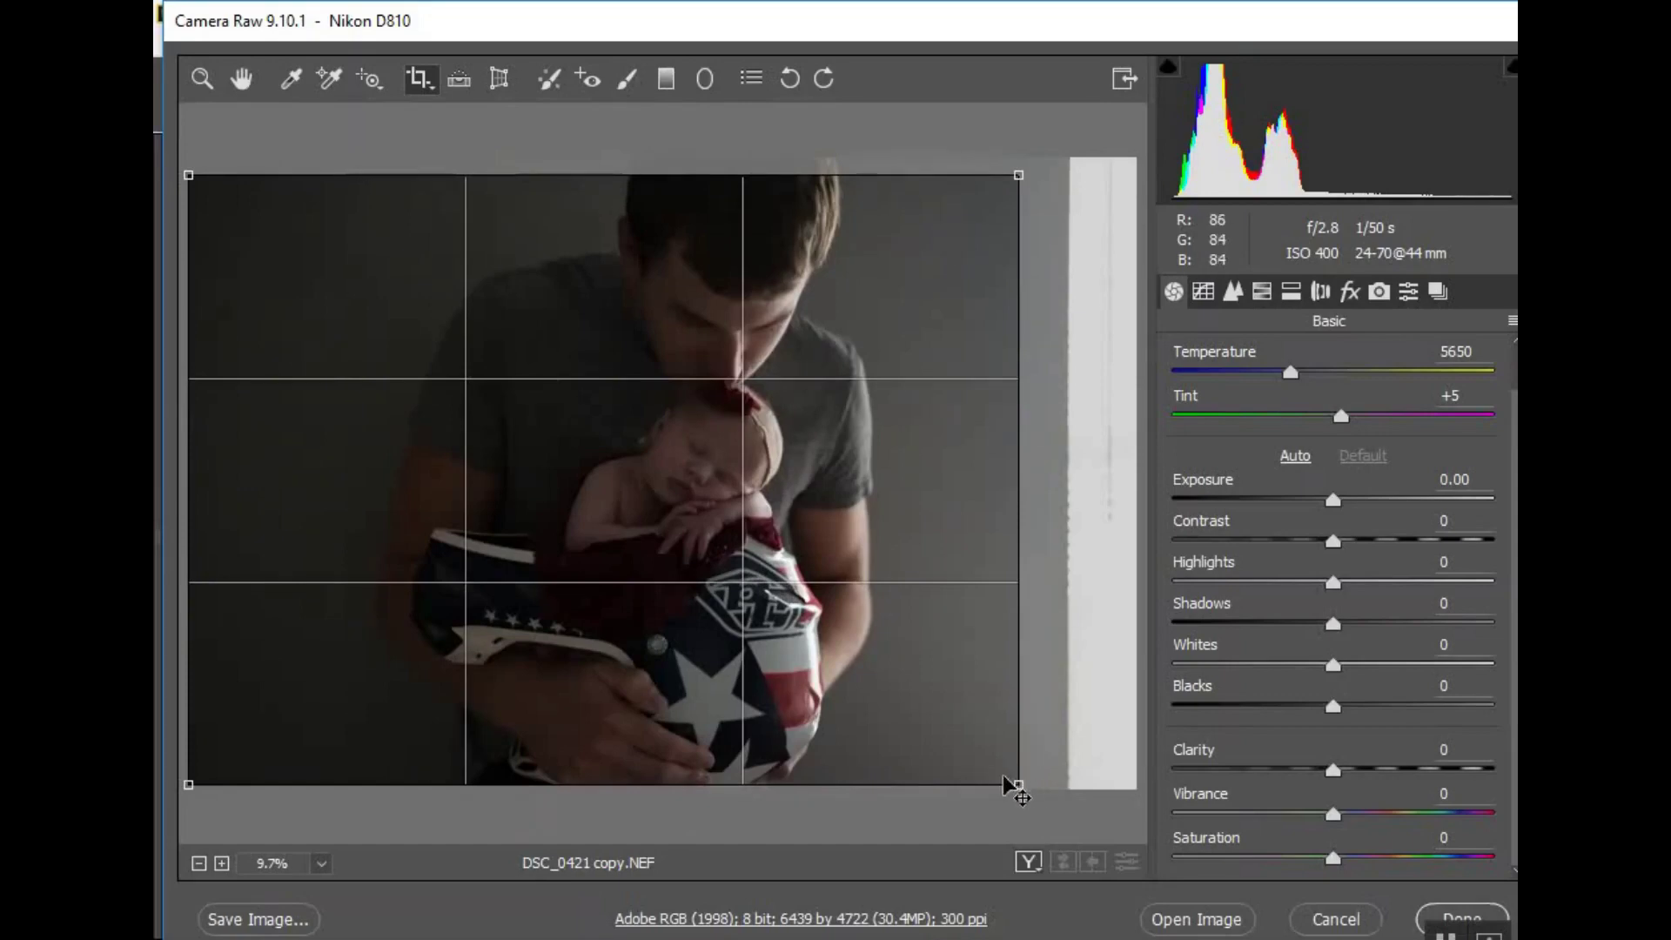
key("z")
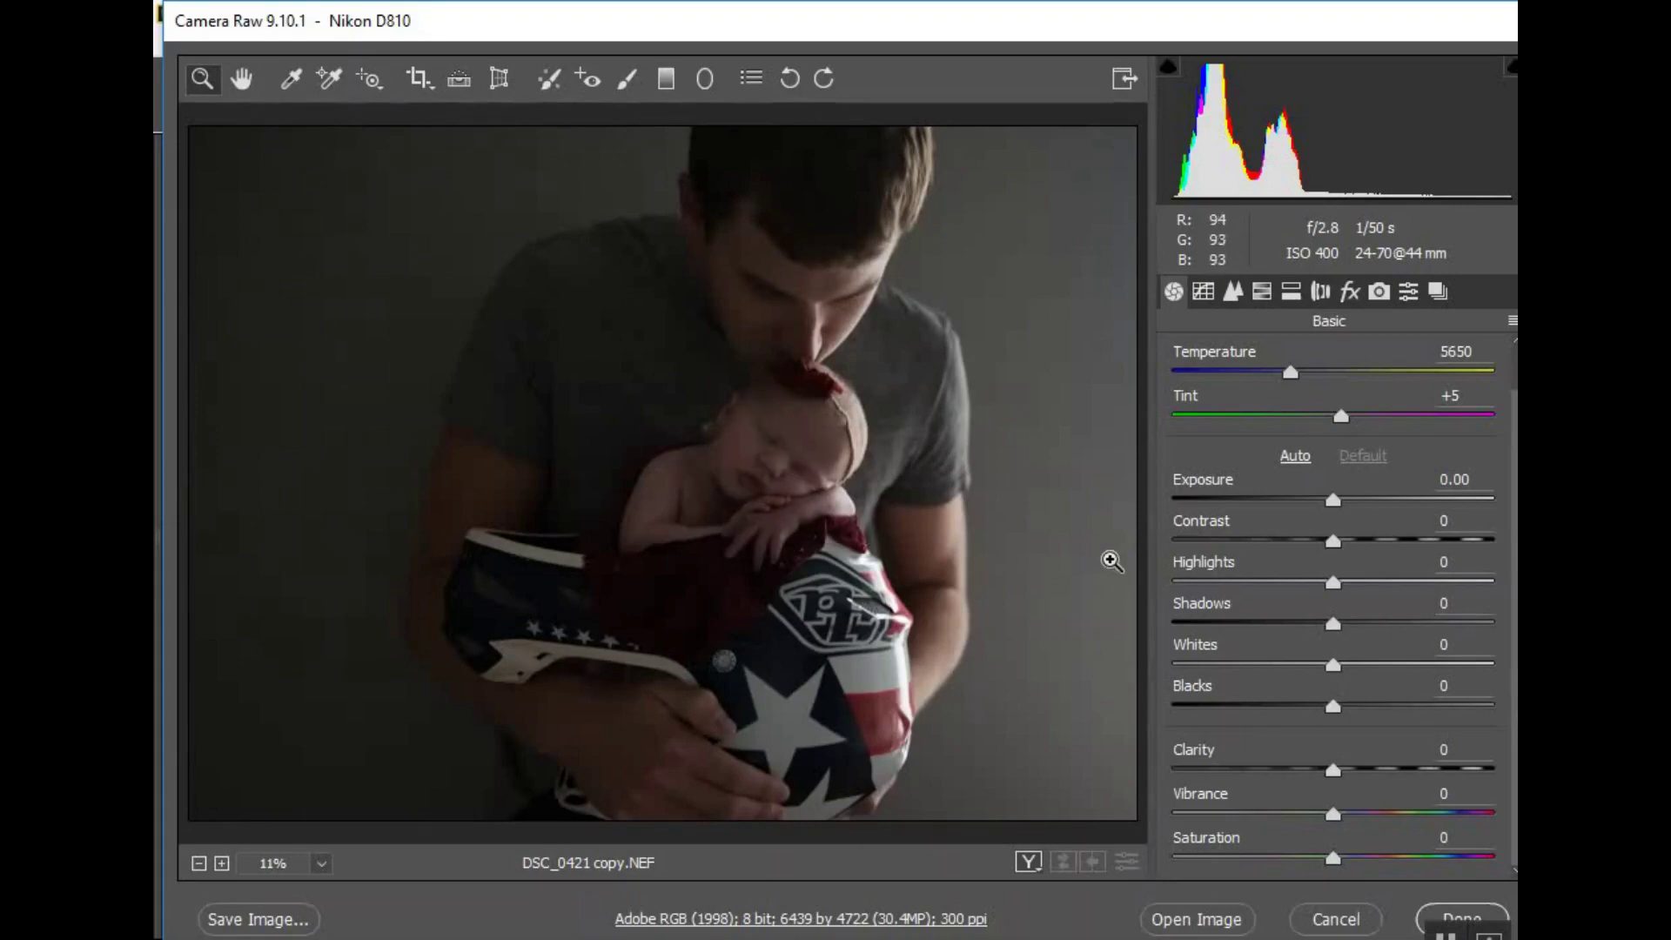
Brighten the photo by setting Exposure to +0.70 and Shadows to +24.
left_click_drag(1332, 503, 1354, 503)
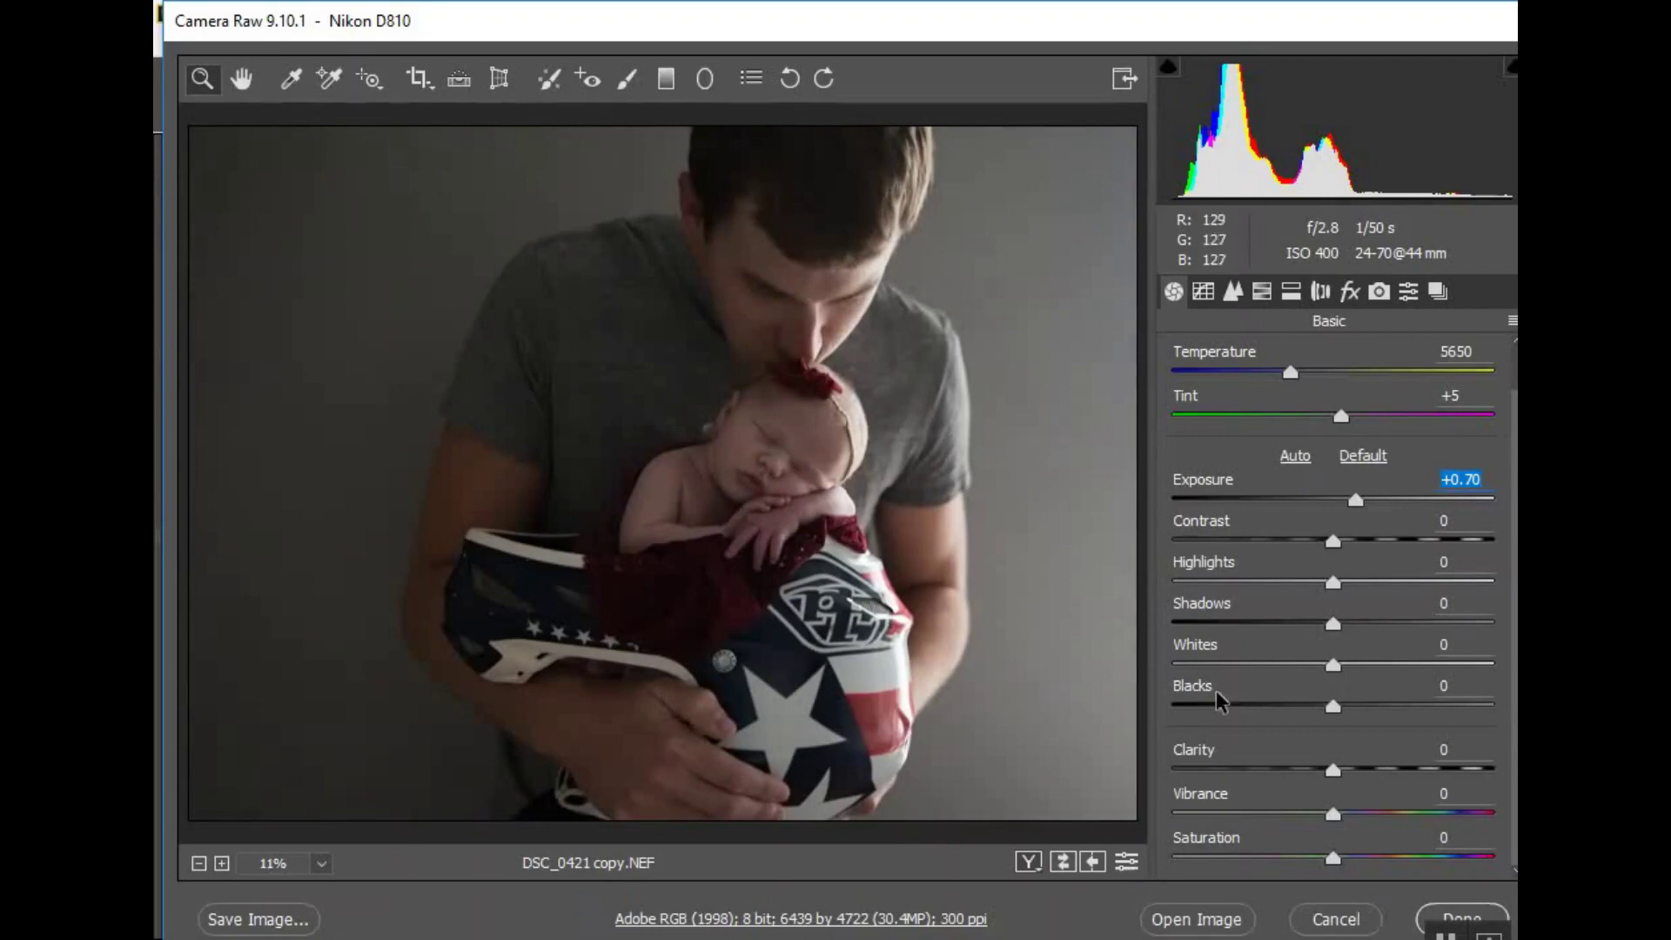
left_click_drag(1333, 625, 1376, 623)
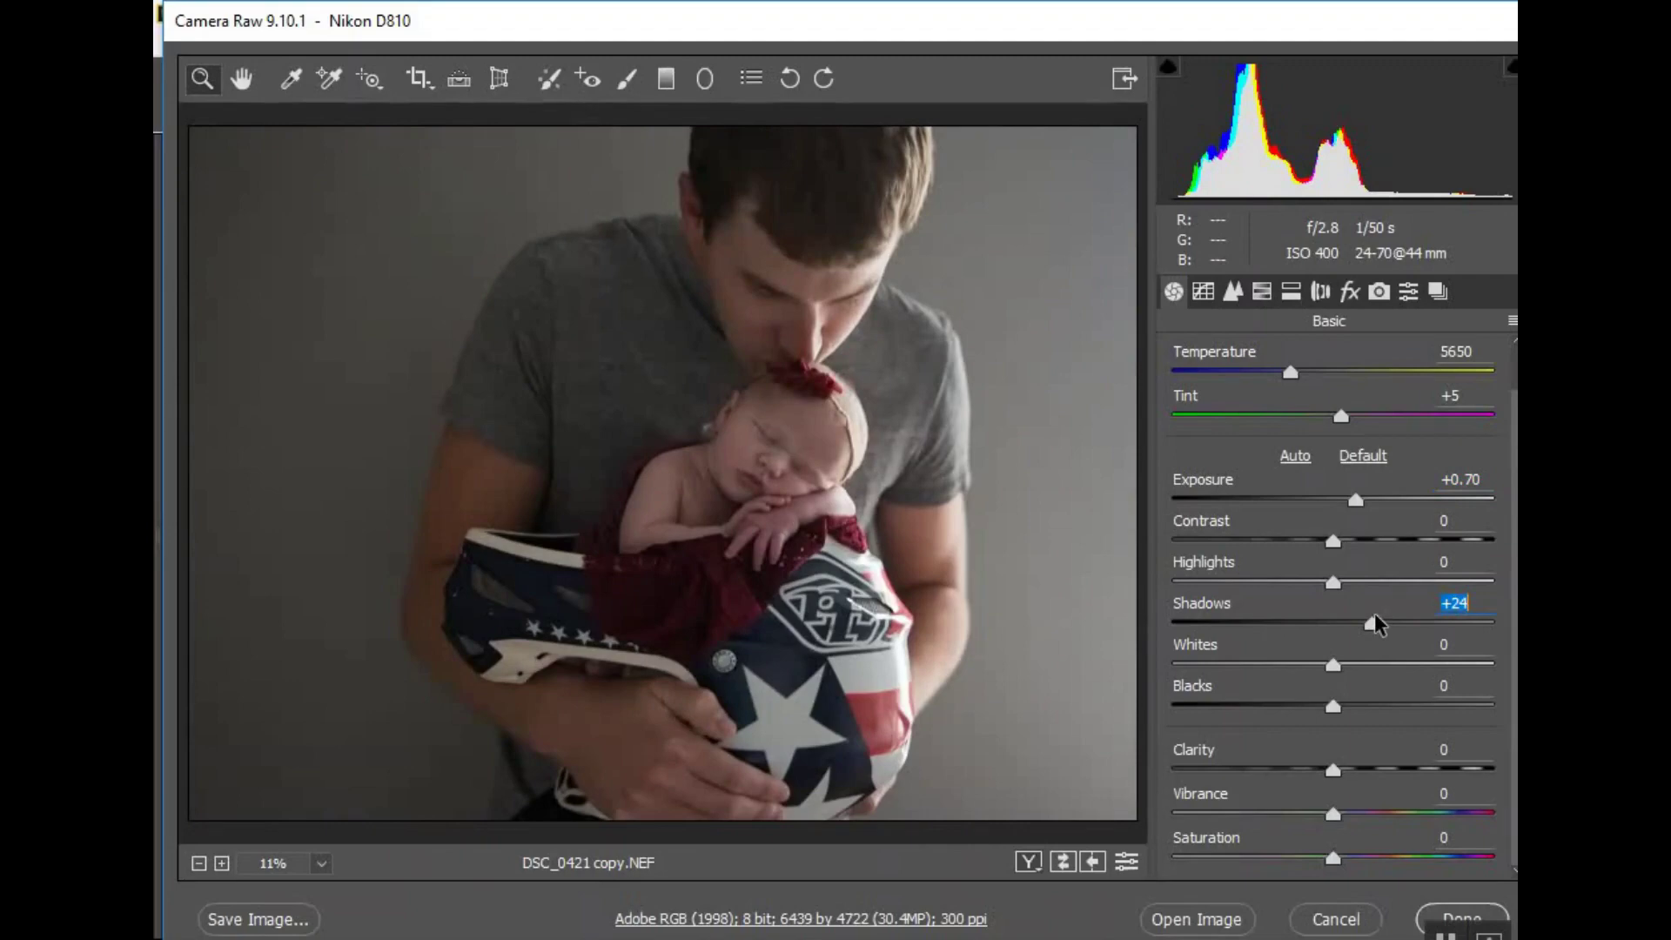
Try the white balance presets one after another, from Auto and Daylight through Cloudy, Shade and Fluorescent, and end on Custom.
scroll(1362, 540, "up", 1)
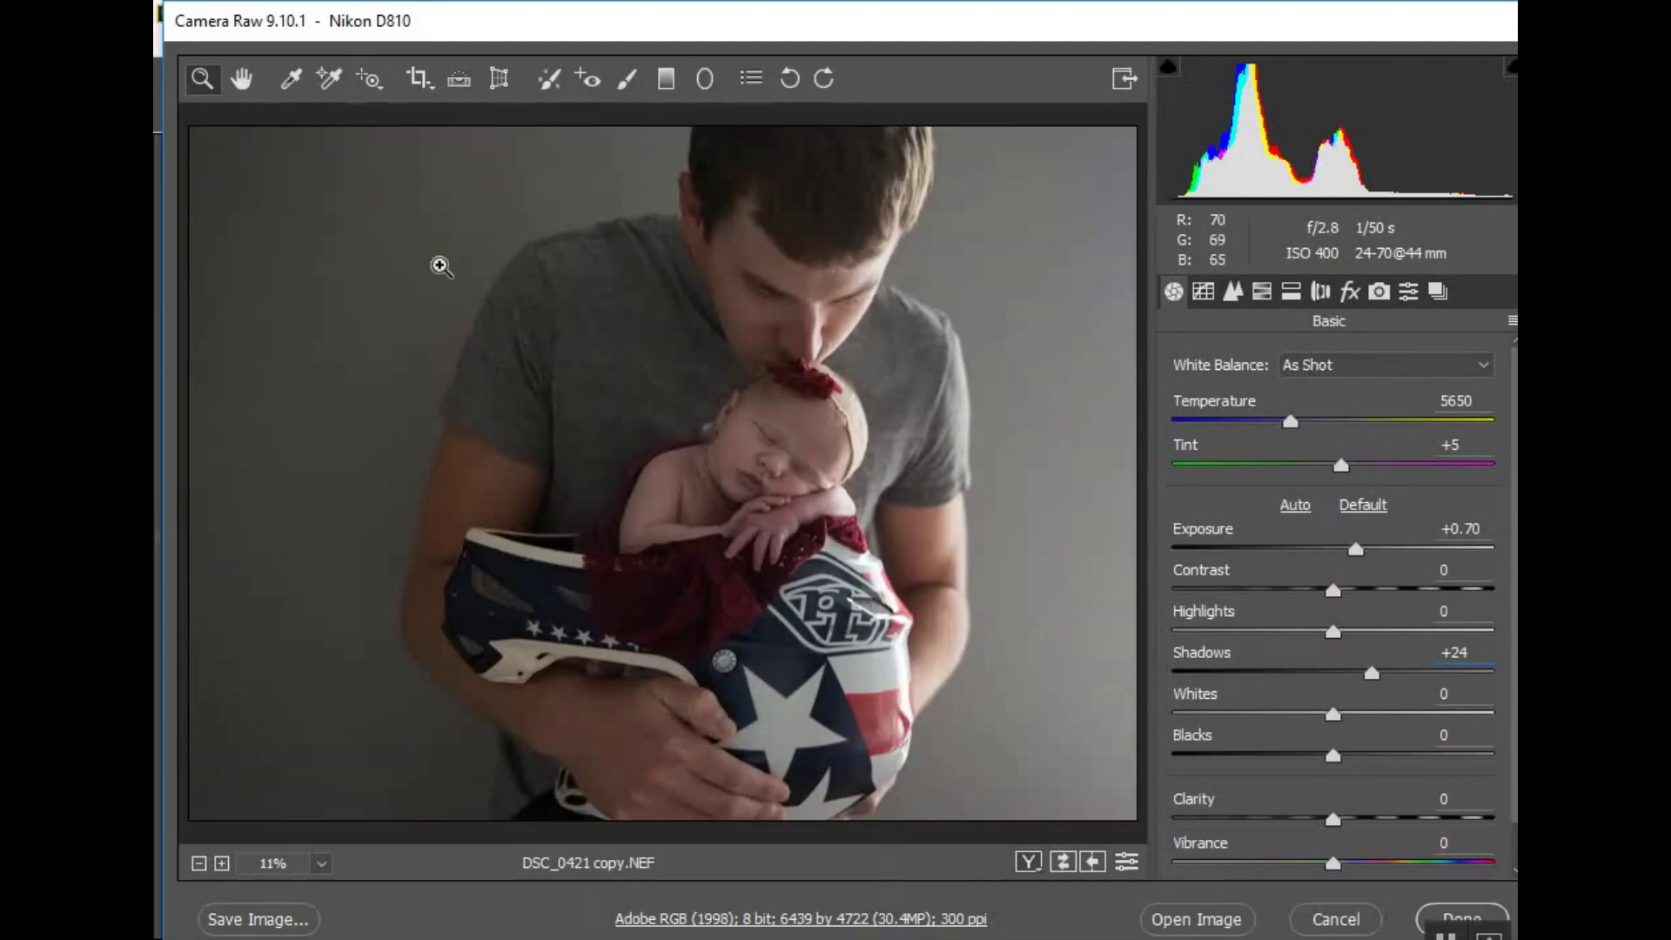
left_click(1338, 366)
left_click(1318, 406)
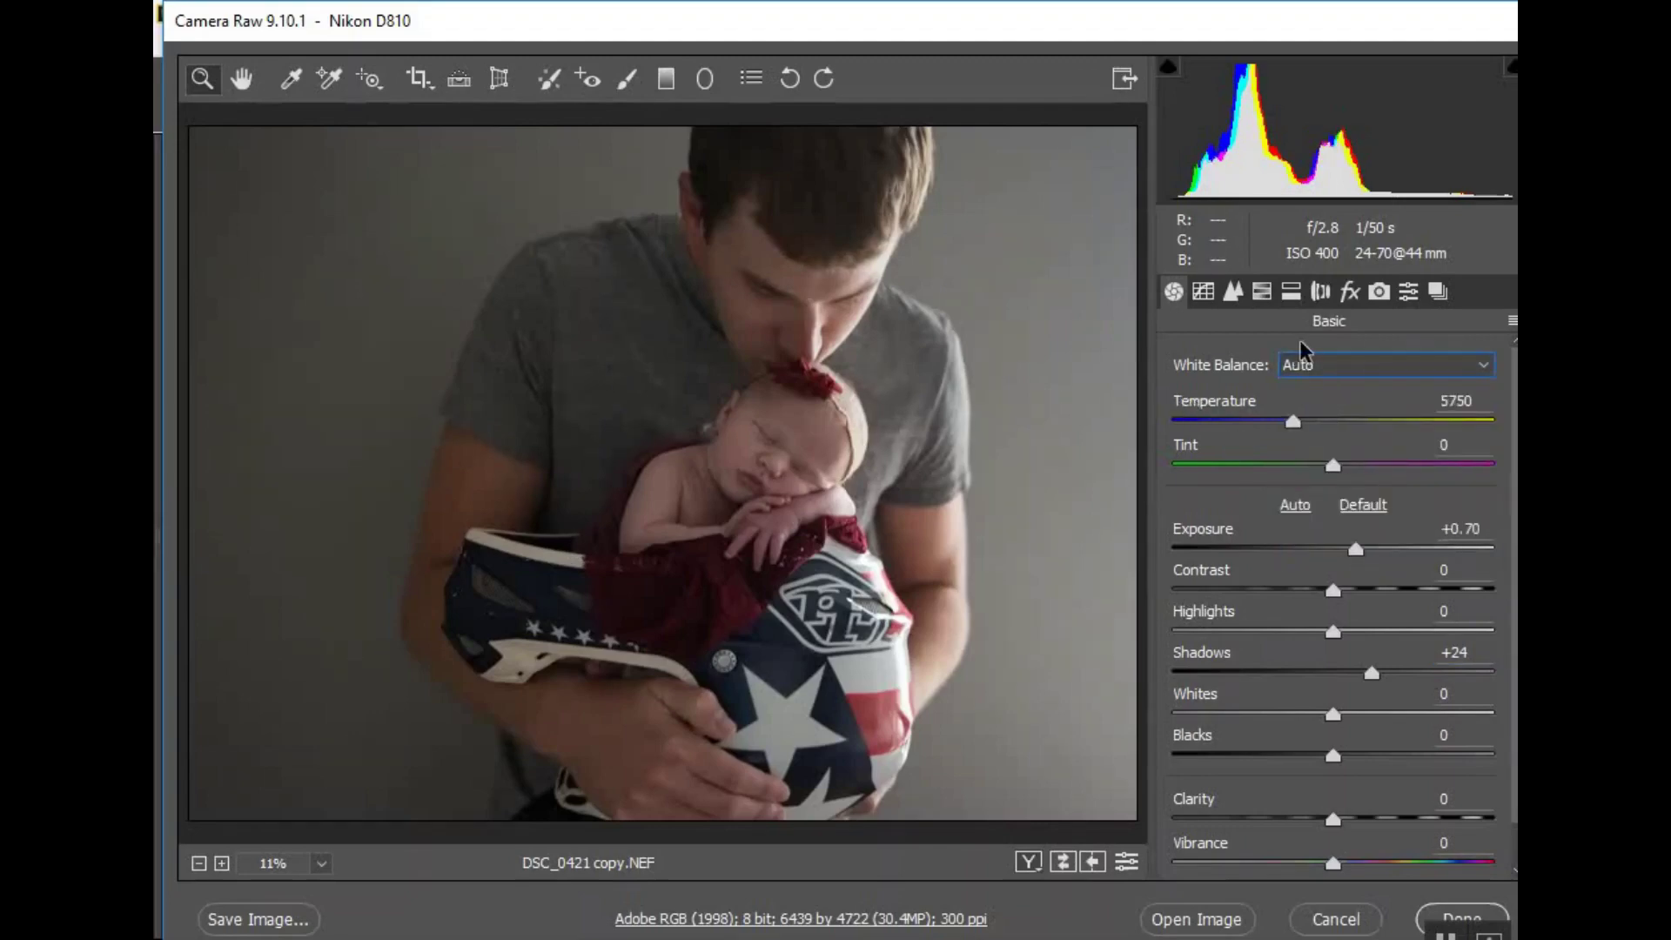
scroll(1305, 372, "down", 1)
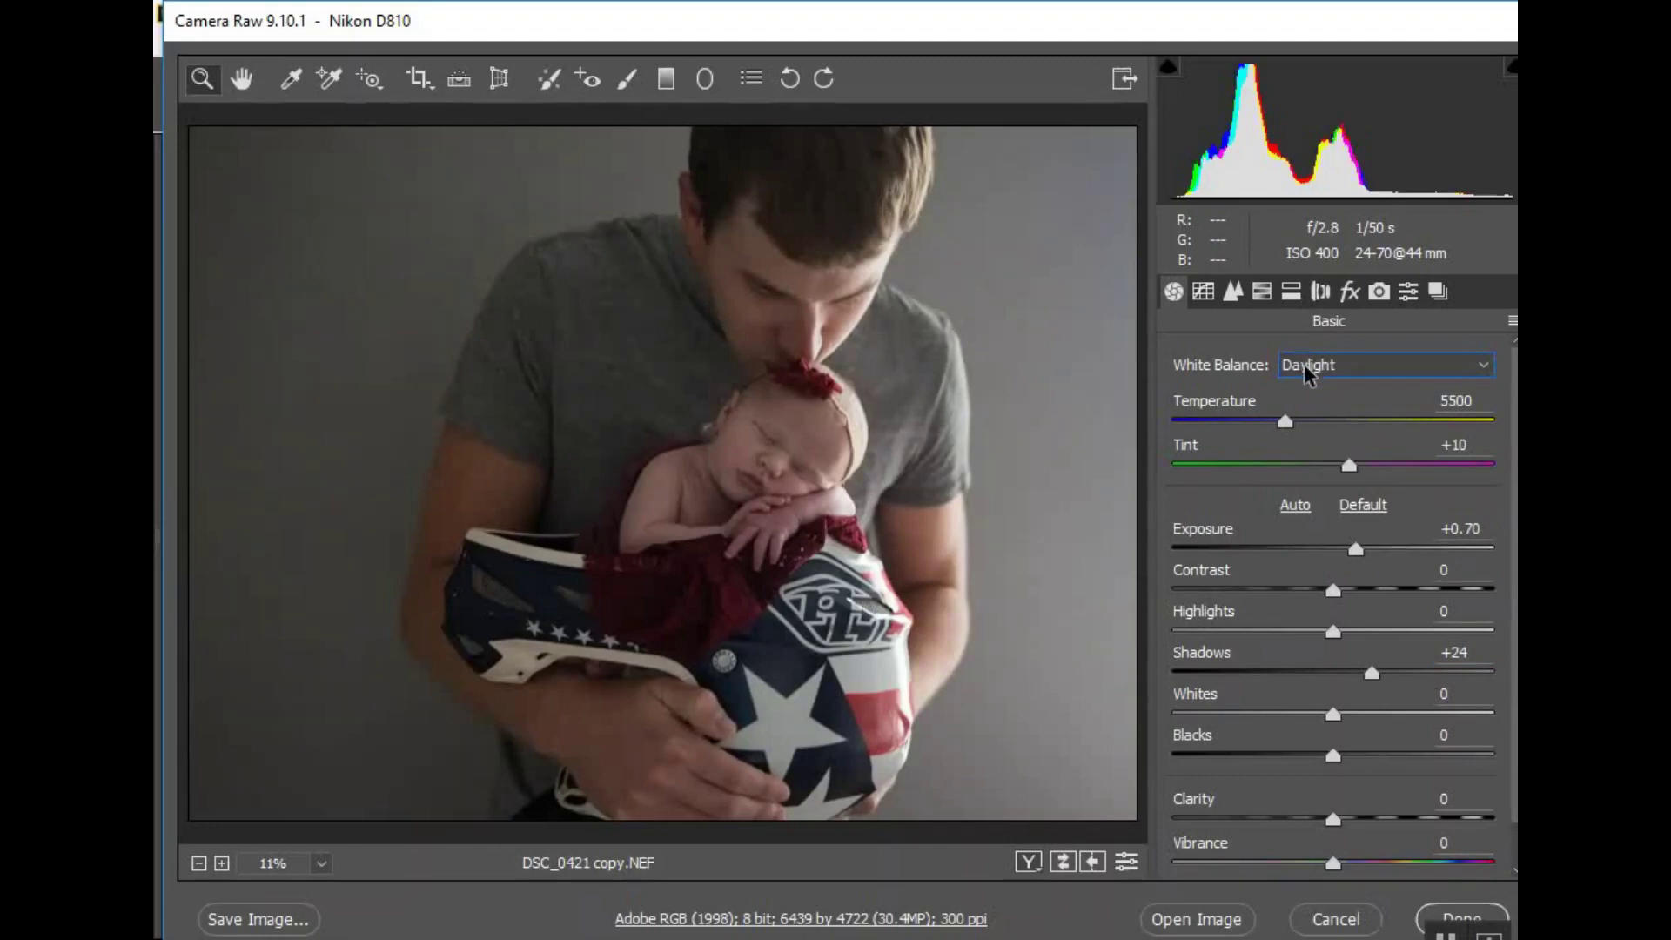
scroll(1305, 371, "down", 1)
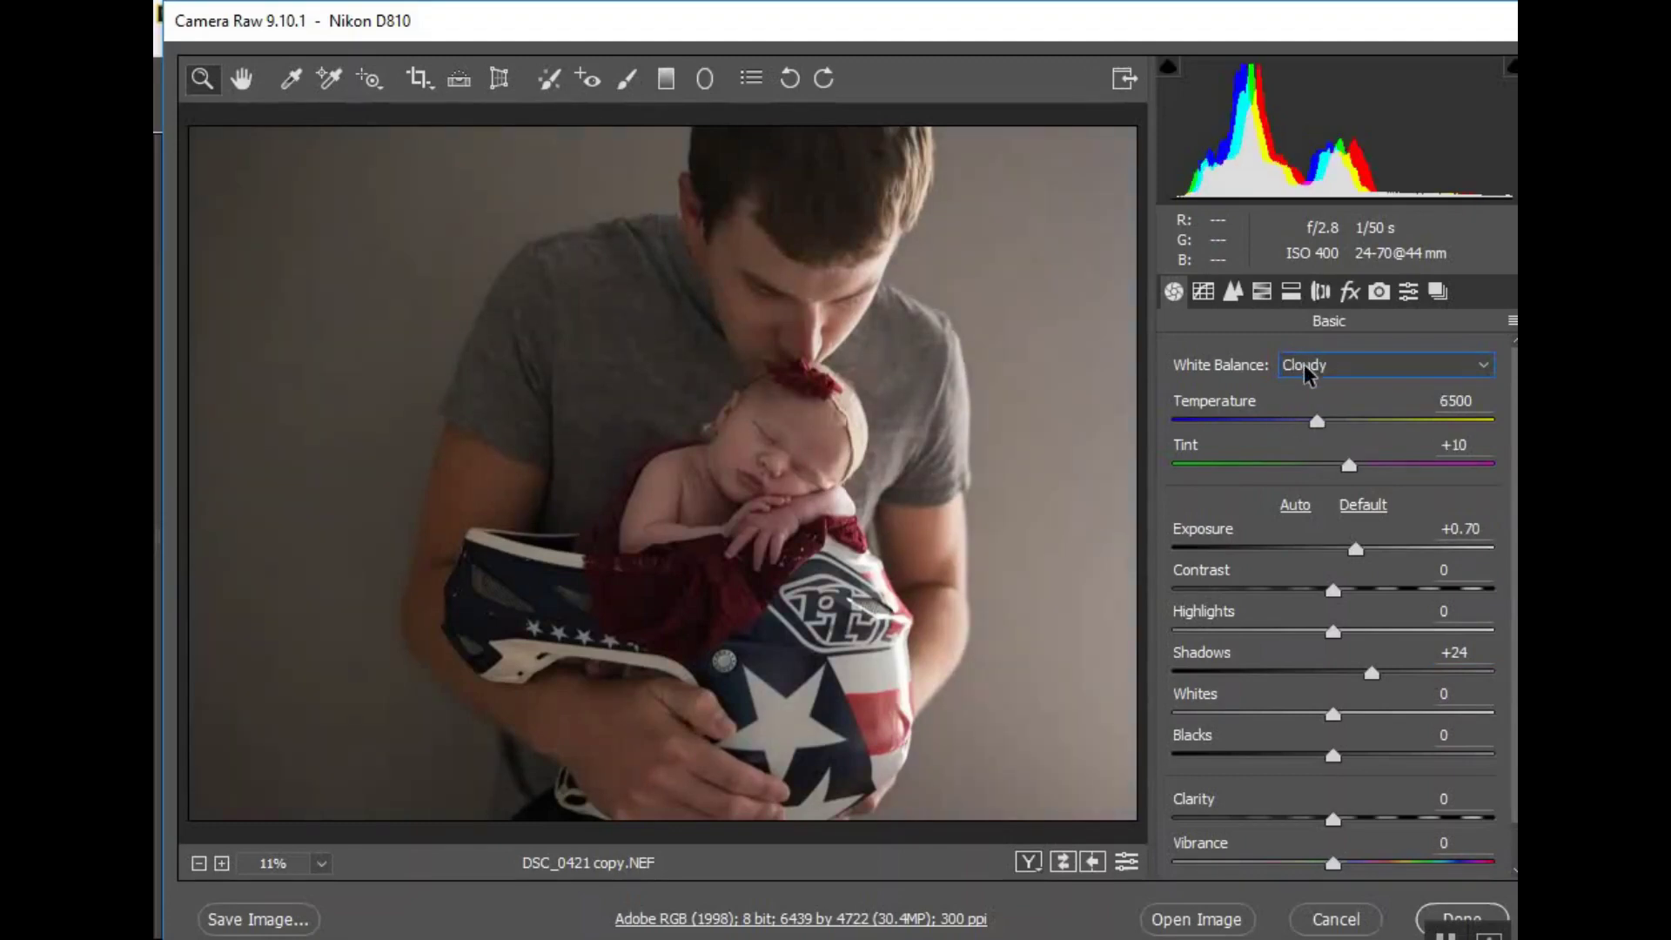
scroll(1305, 372, "down", 1)
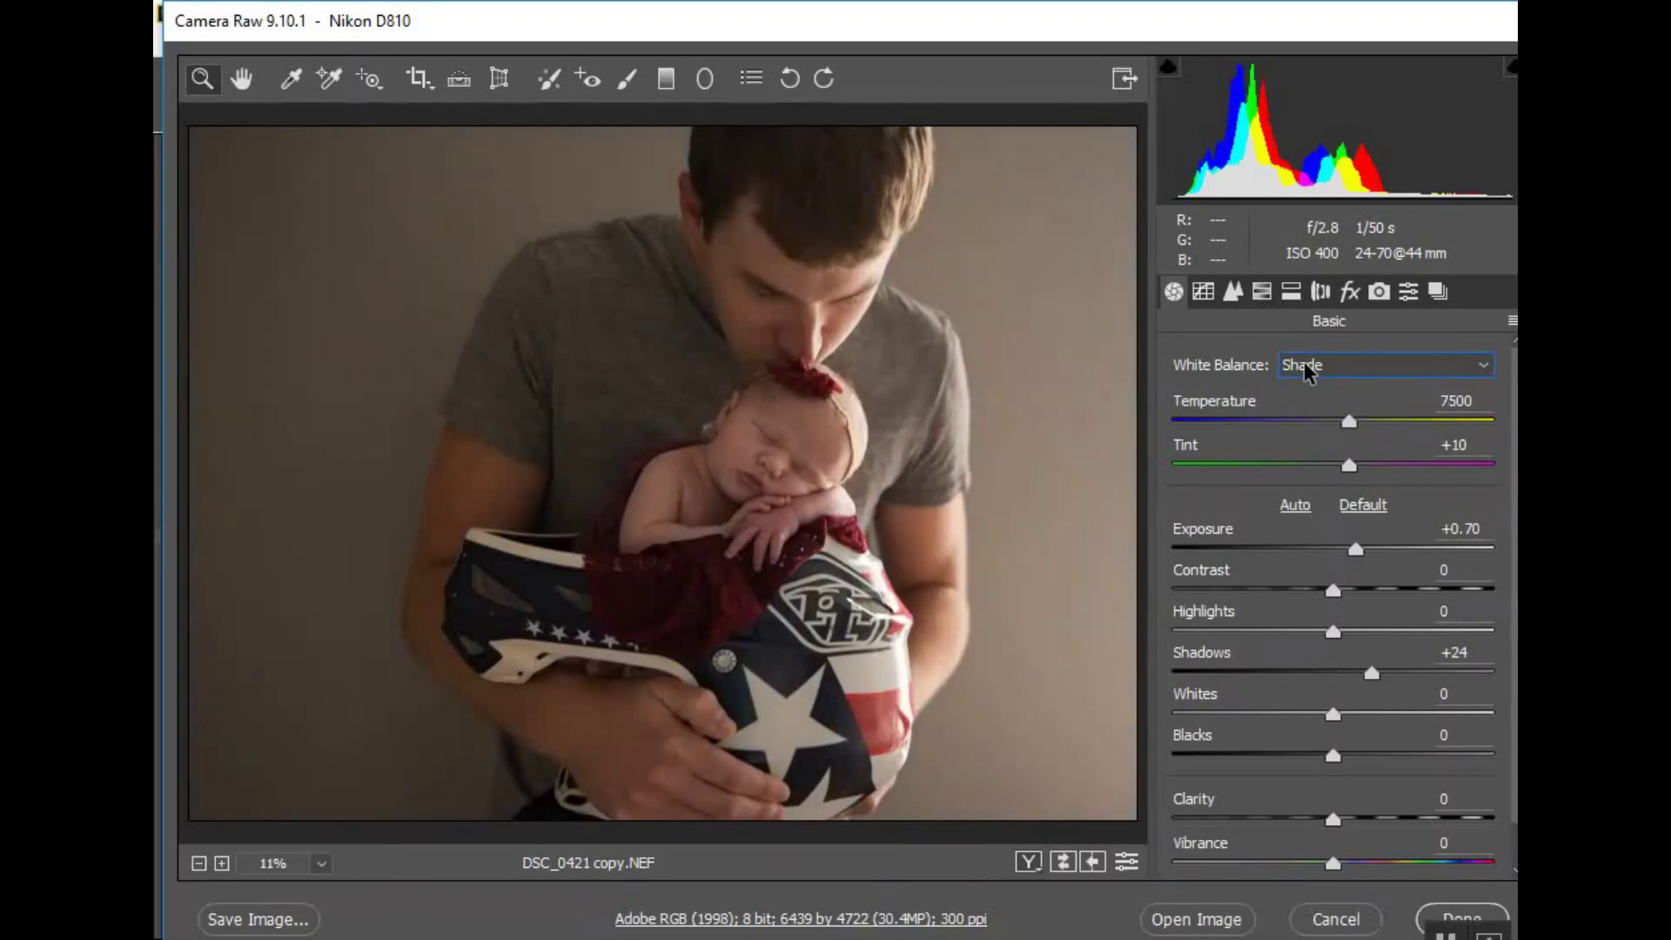
scroll(1305, 371, "down", 1)
scroll(1305, 372, "down", 1)
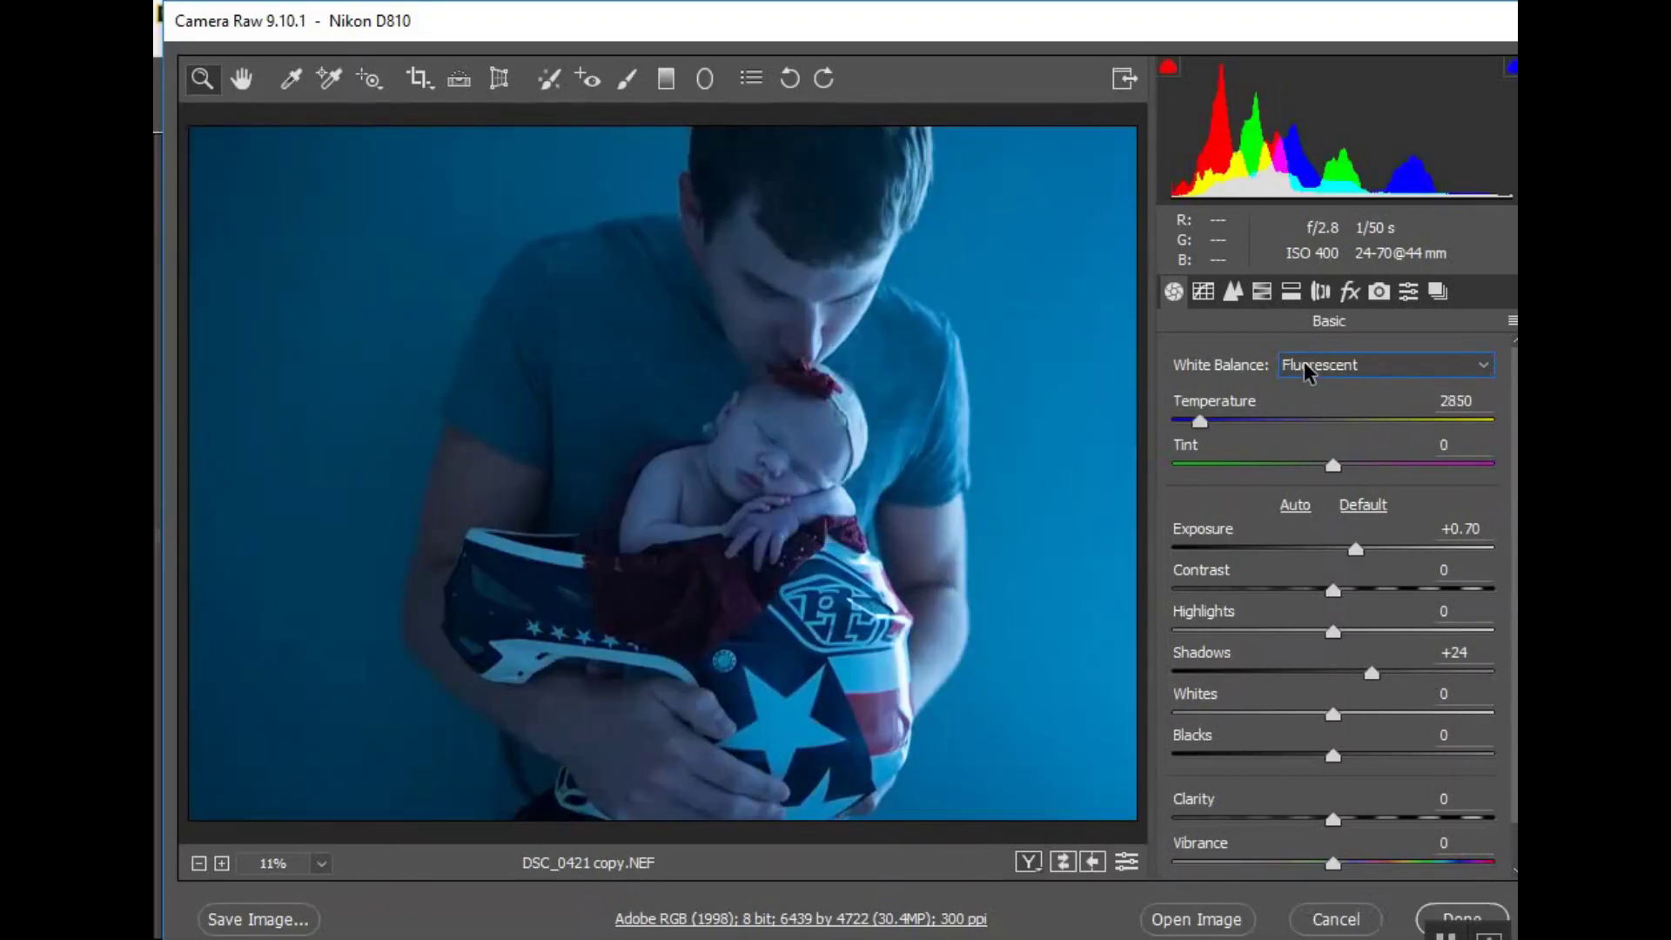
scroll(1305, 371, "down", 1)
scroll(1305, 372, "down", 1)
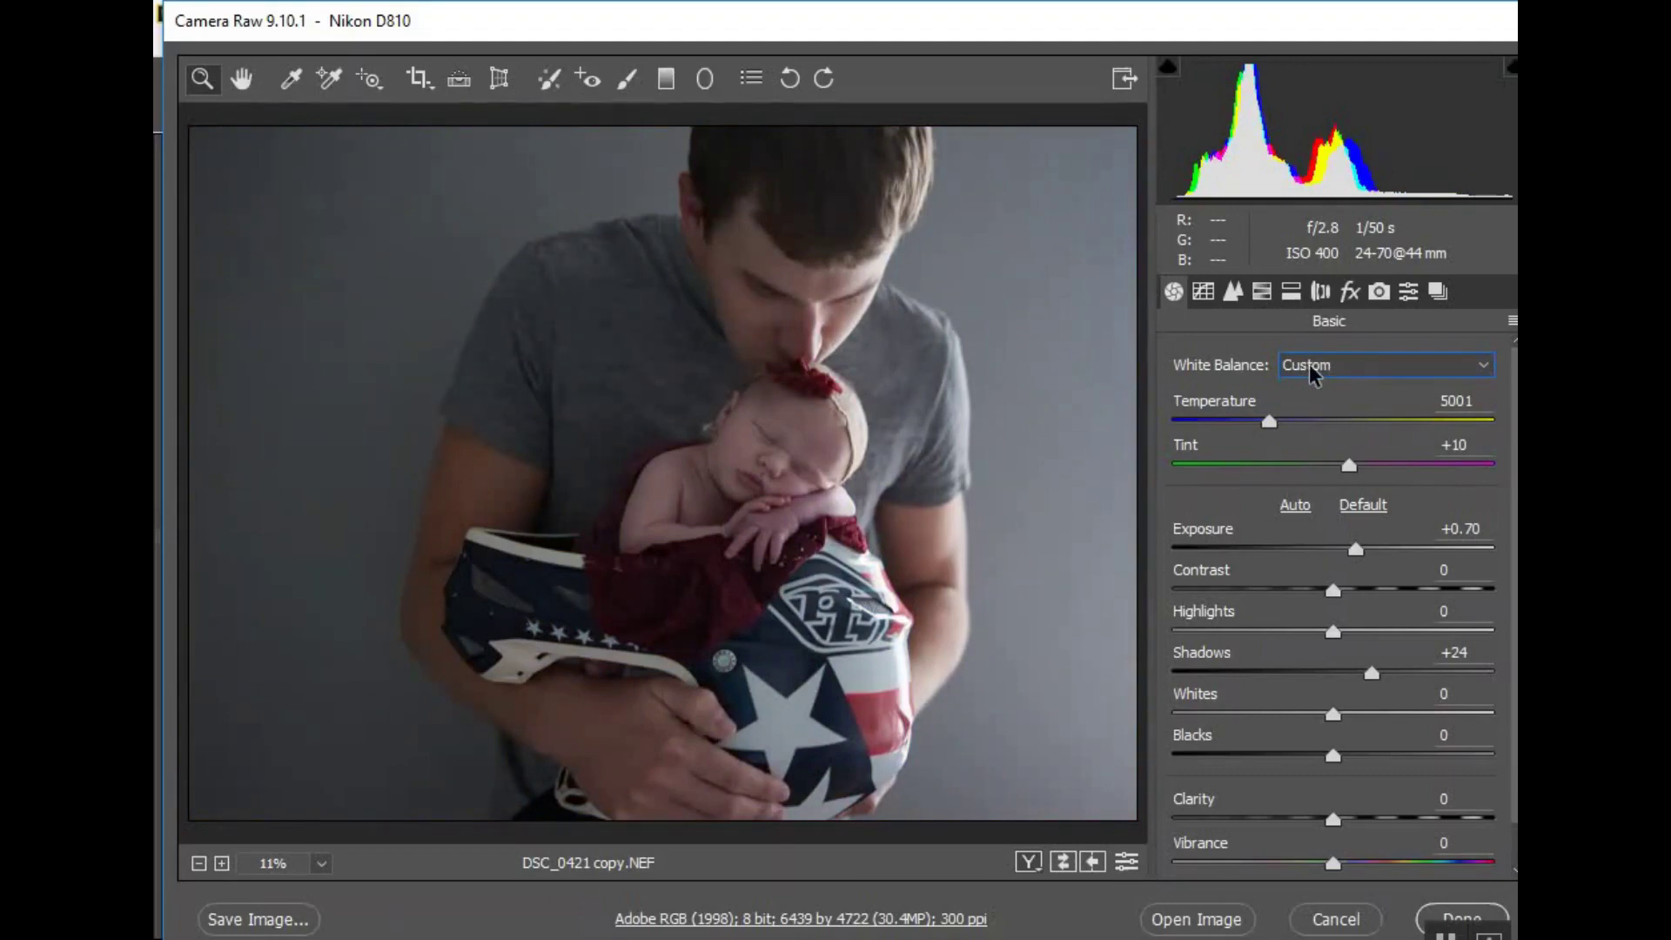
Set the custom white balance temperature to 5700 and compare it with As Shot before returning to Custom.
left_click_drag(1269, 424, 1295, 424)
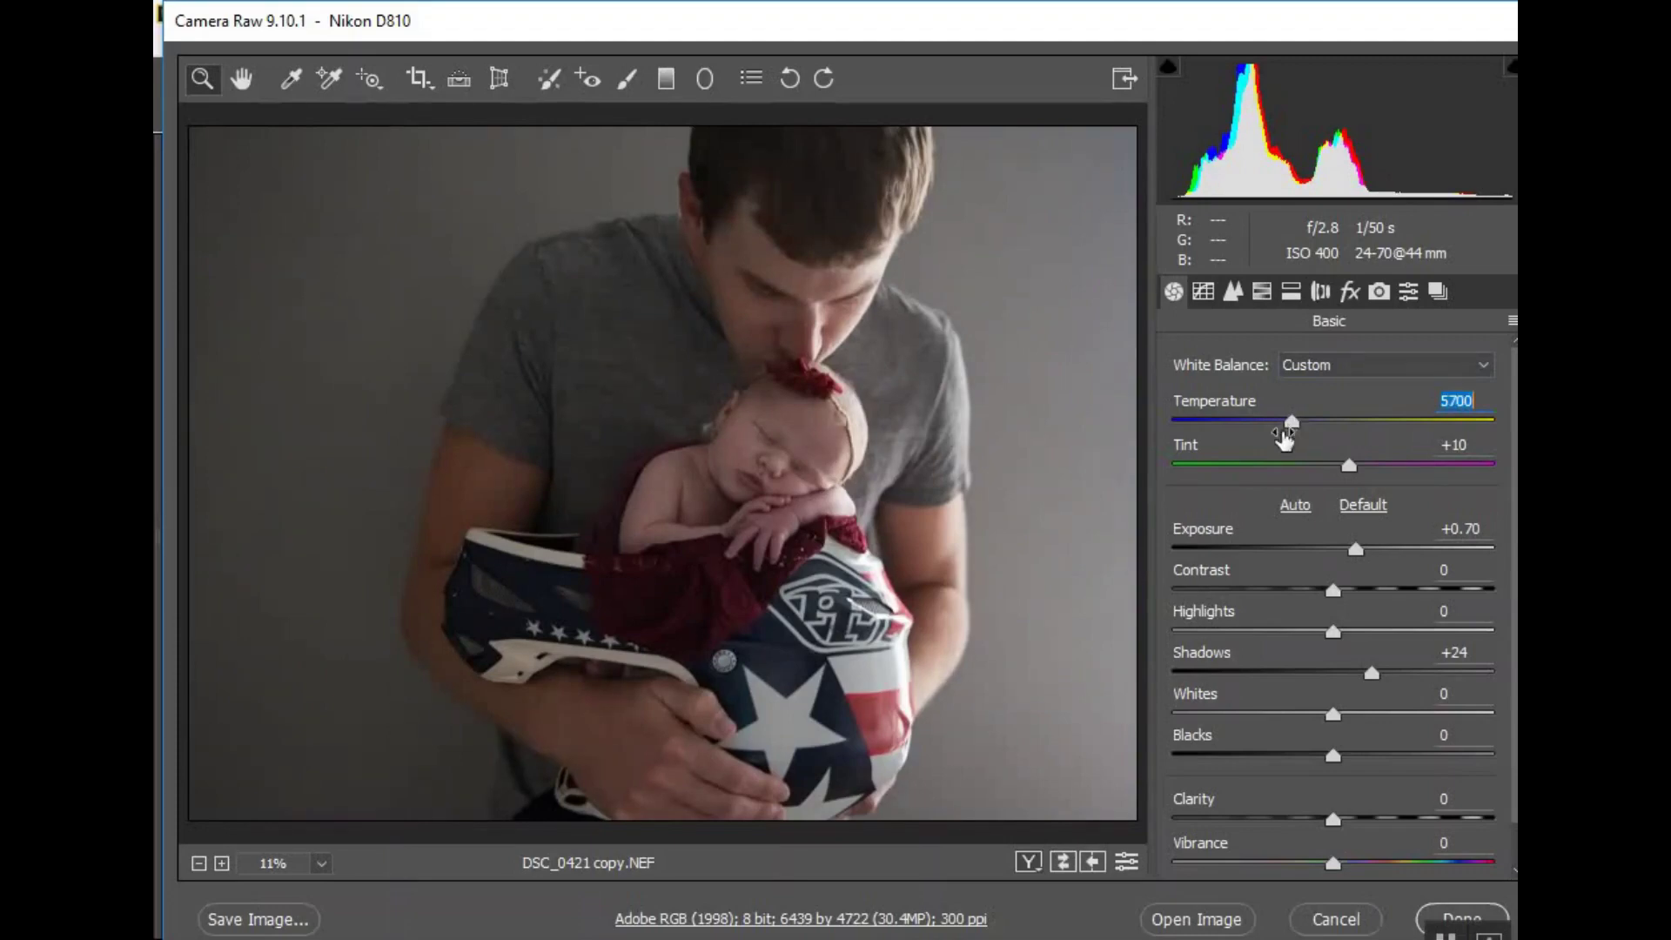
left_click(1377, 367)
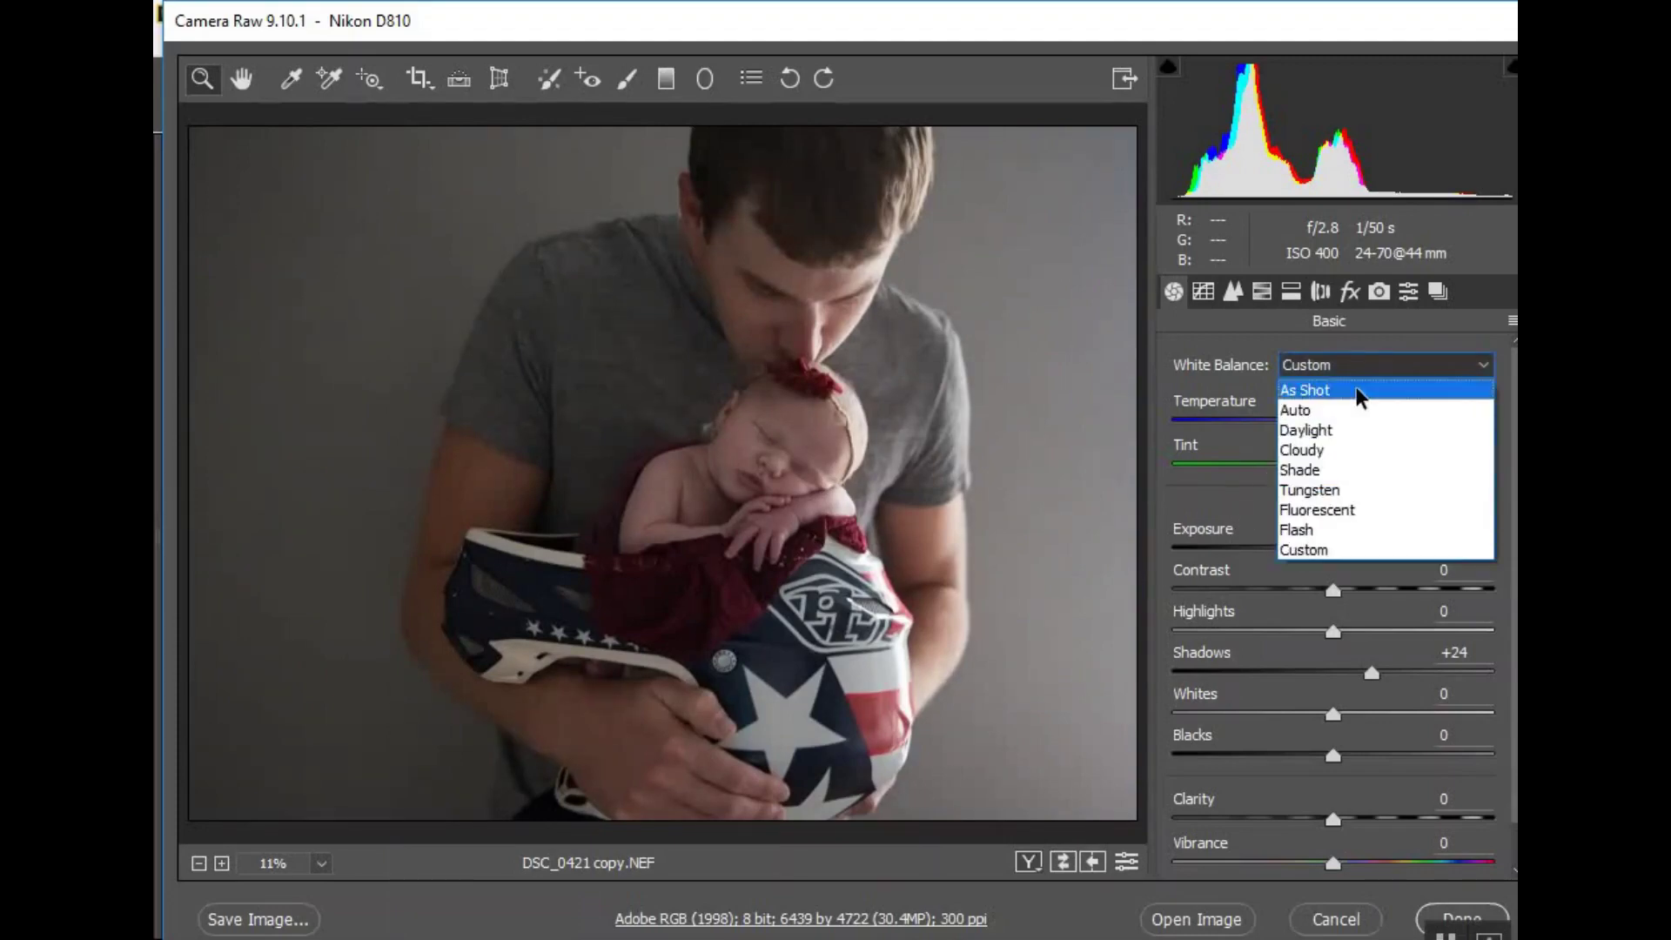
left_click(1357, 390)
left_click(1360, 369)
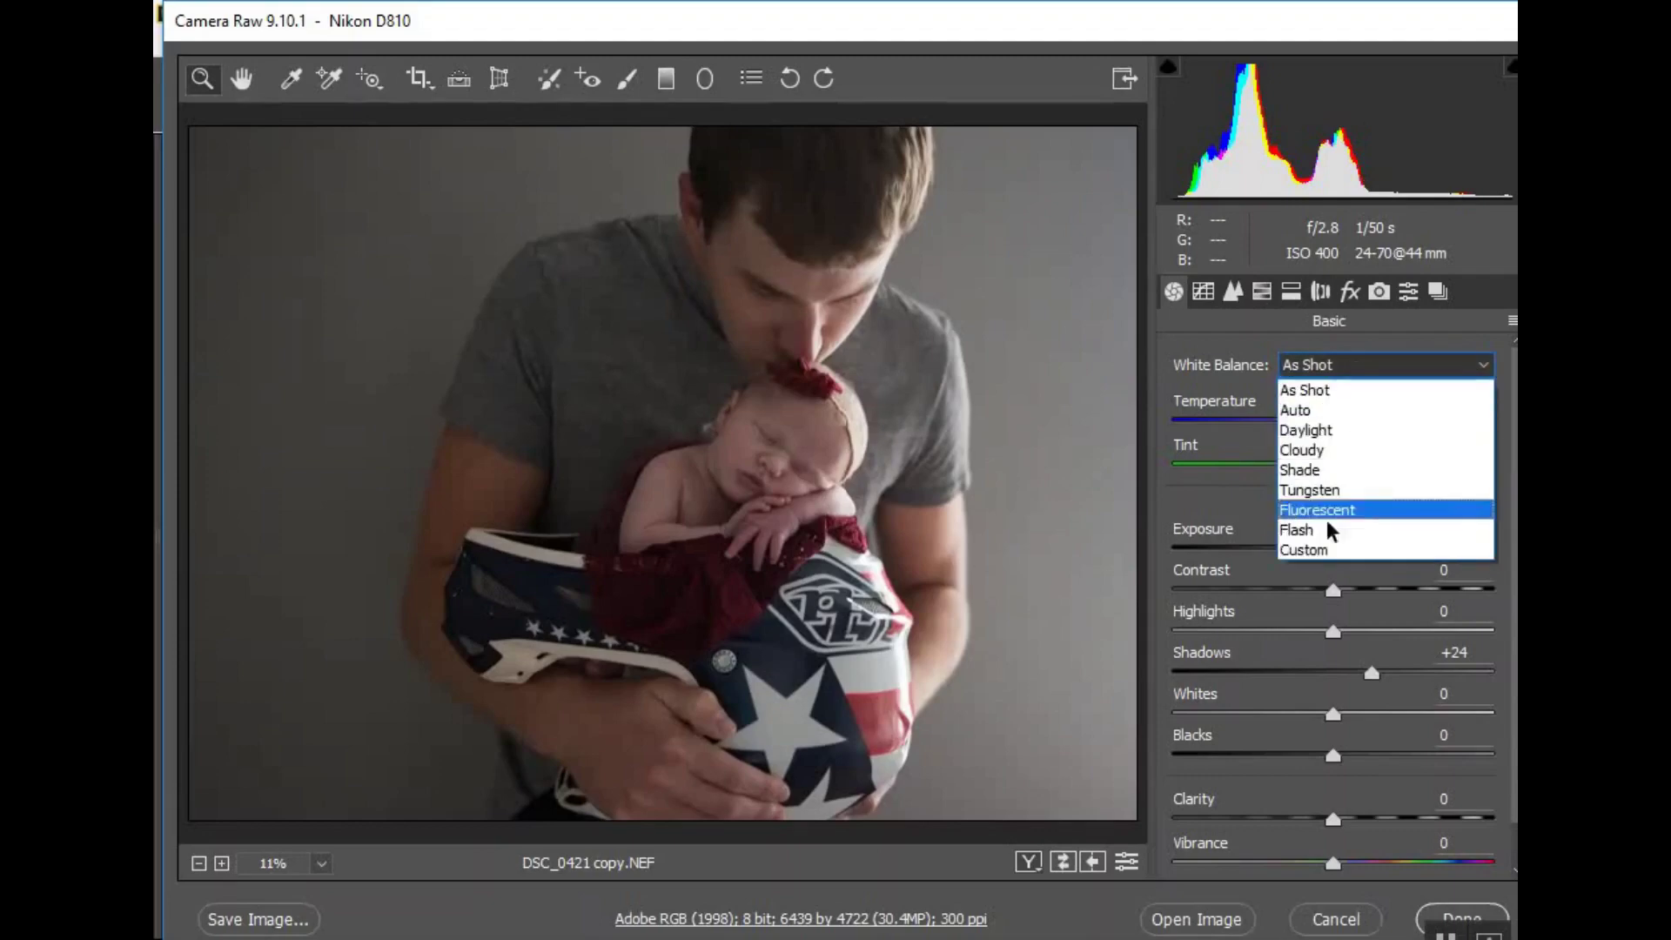
left_click(1322, 550)
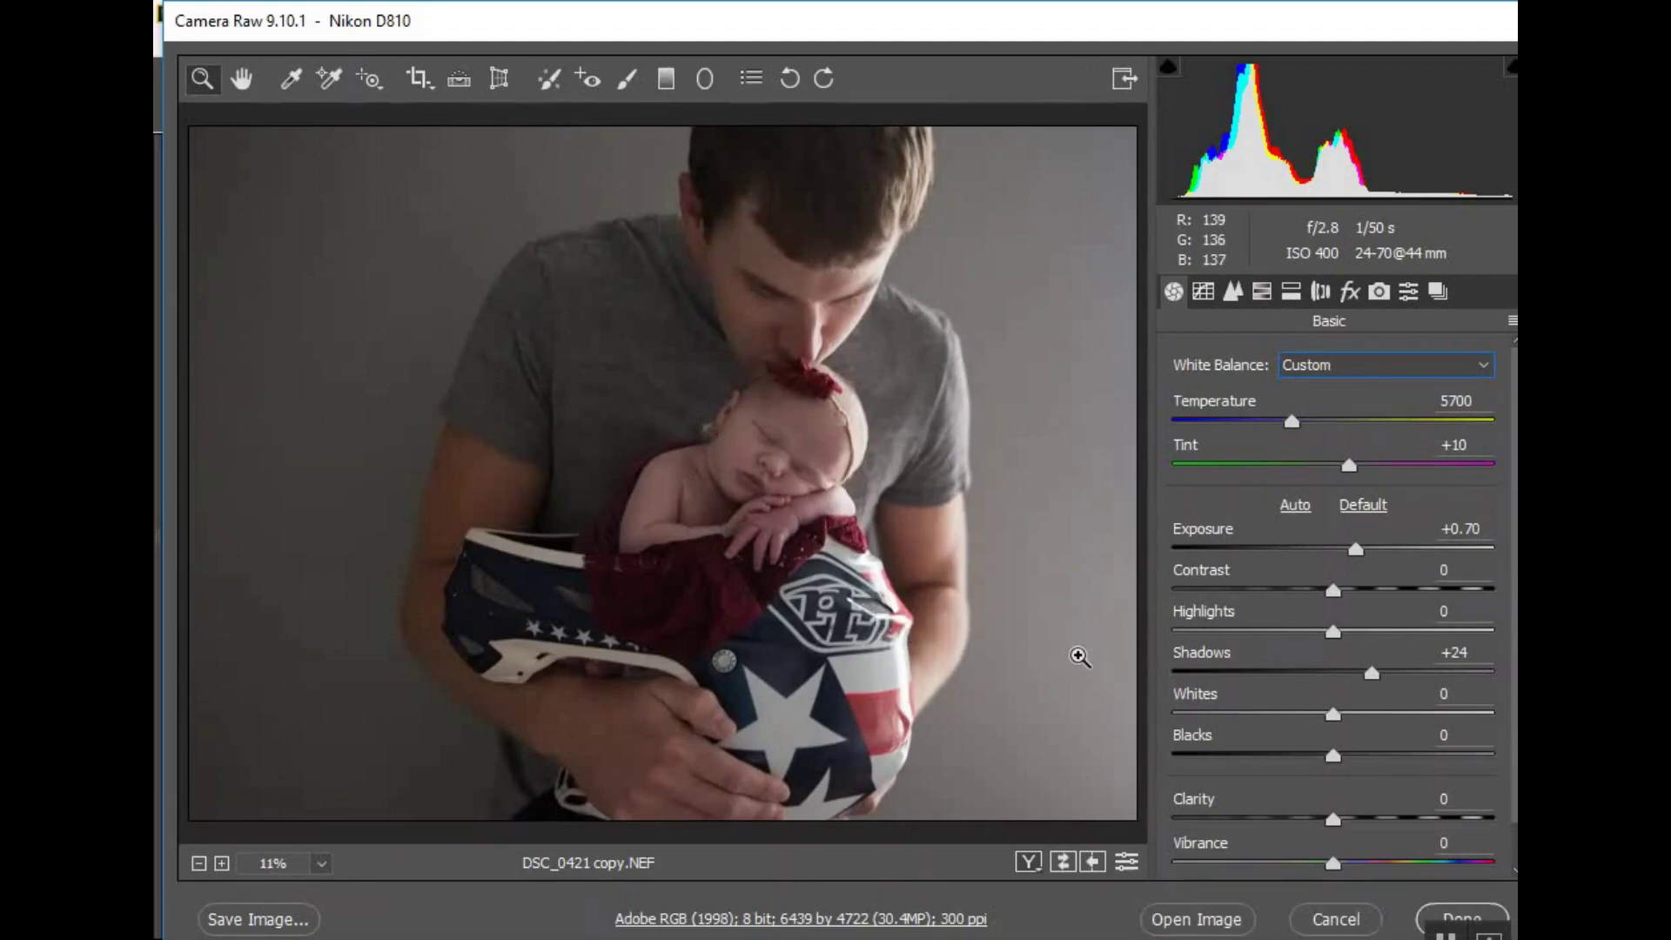
Boost the photo's colour by setting Vibrance to +19 and Saturation to +13.
scroll(1333, 694, "down", 1)
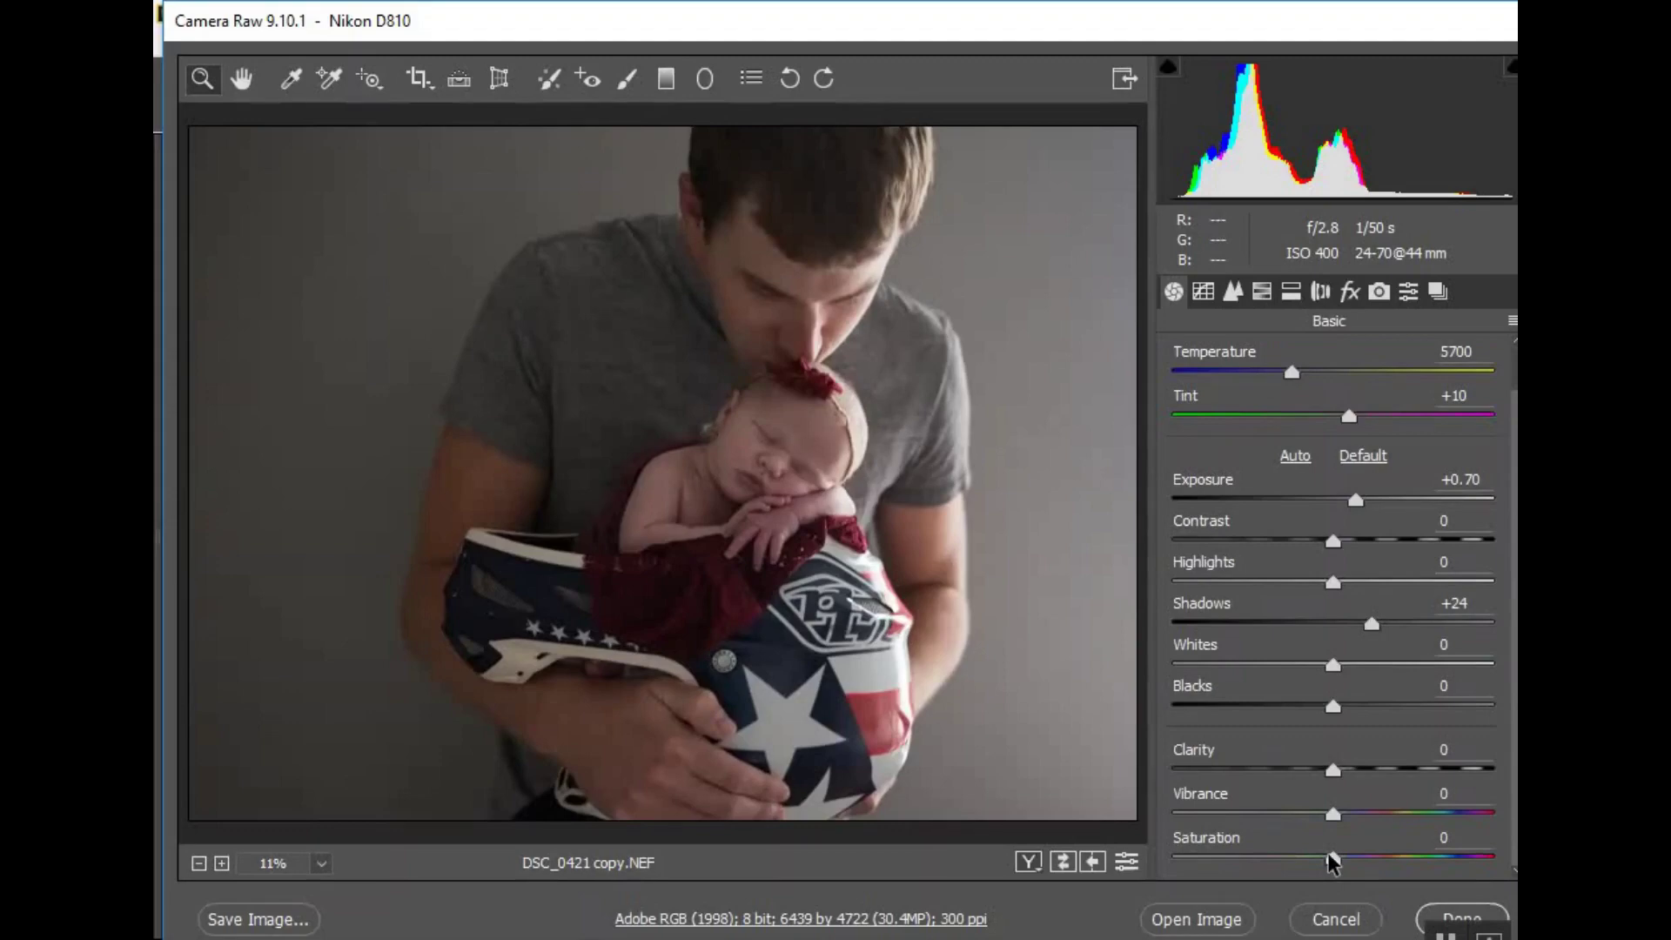
left_click_drag(1330, 862, 1358, 813)
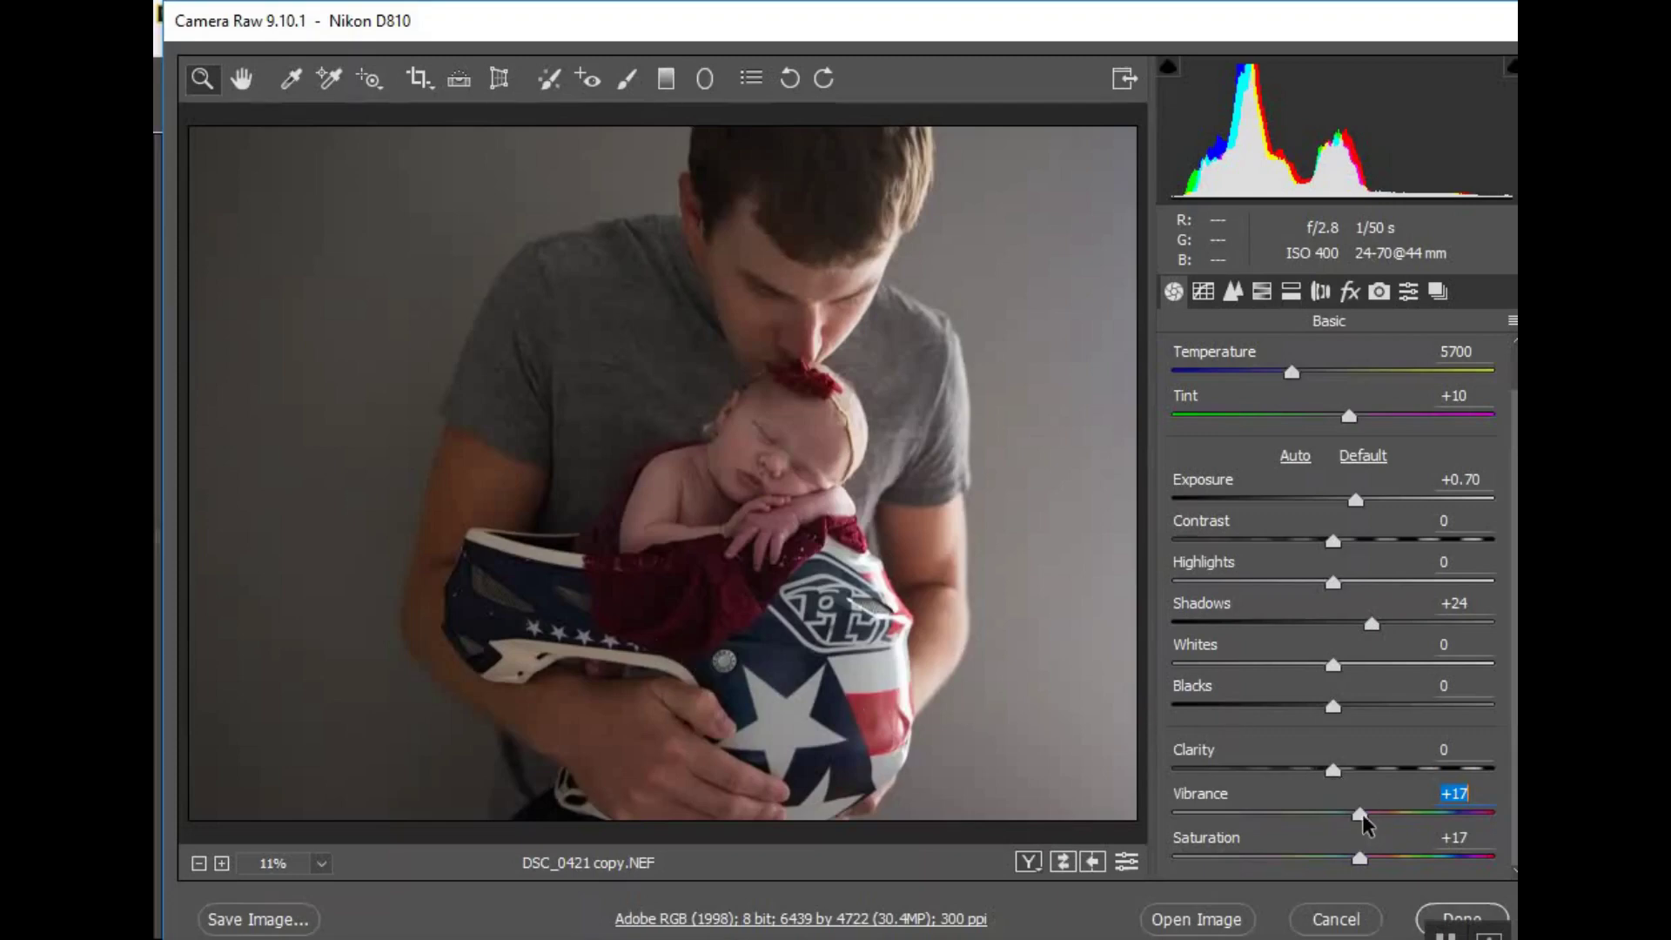
left_click_drag(1360, 862, 1355, 864)
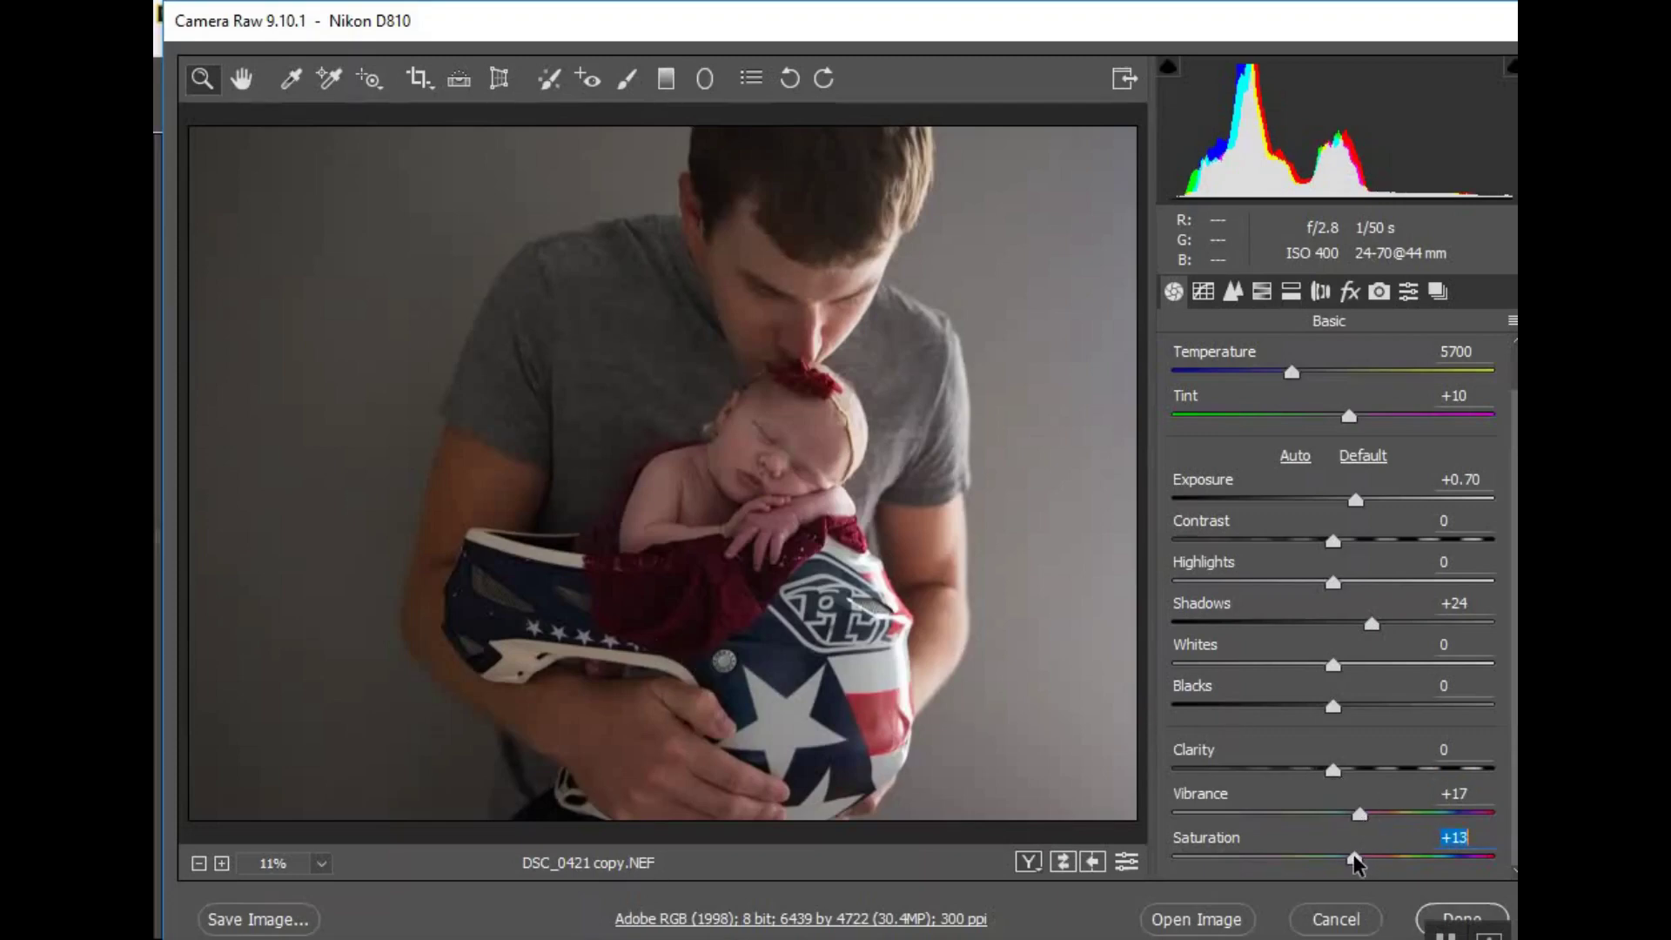
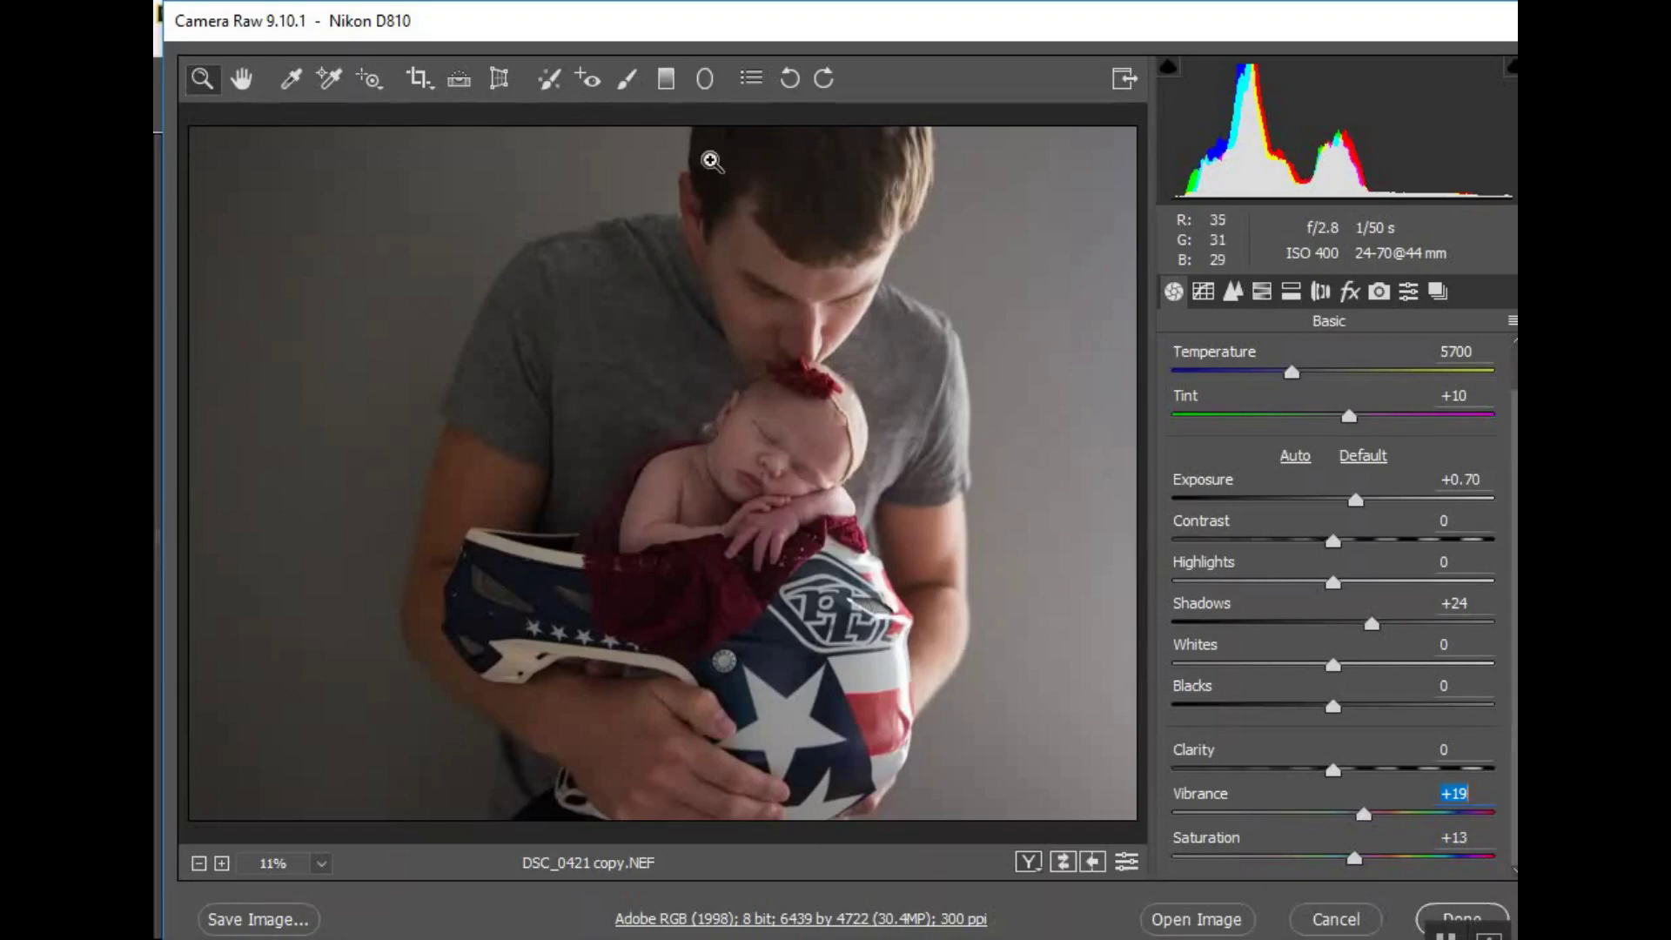
Activate the Adjustment Brush and reset its Clarity and Sharpness to 0.
left_click(626, 87)
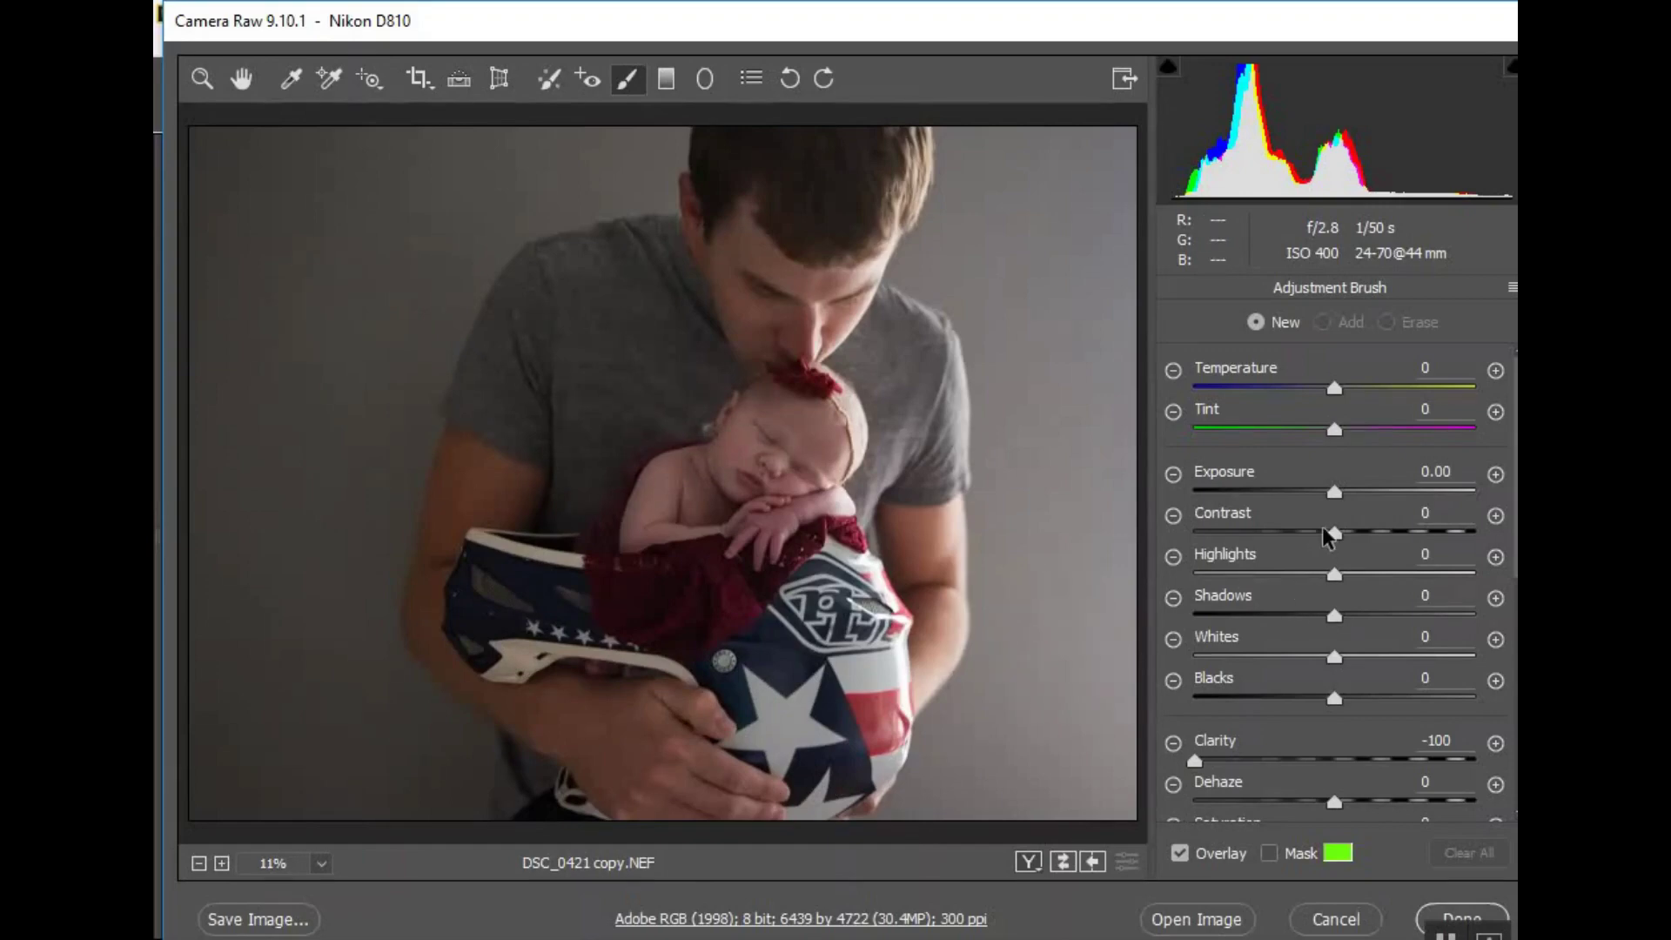
scroll(1325, 534, "down", 3)
left_click(1376, 625)
type("0")
left_click(1440, 758)
type("0")
Check the brush size and feather settings, and set the brush's Clarity and Sharpness to -100.
scroll(1420, 700, "down", 6)
scroll(1420, 701, "down", 3)
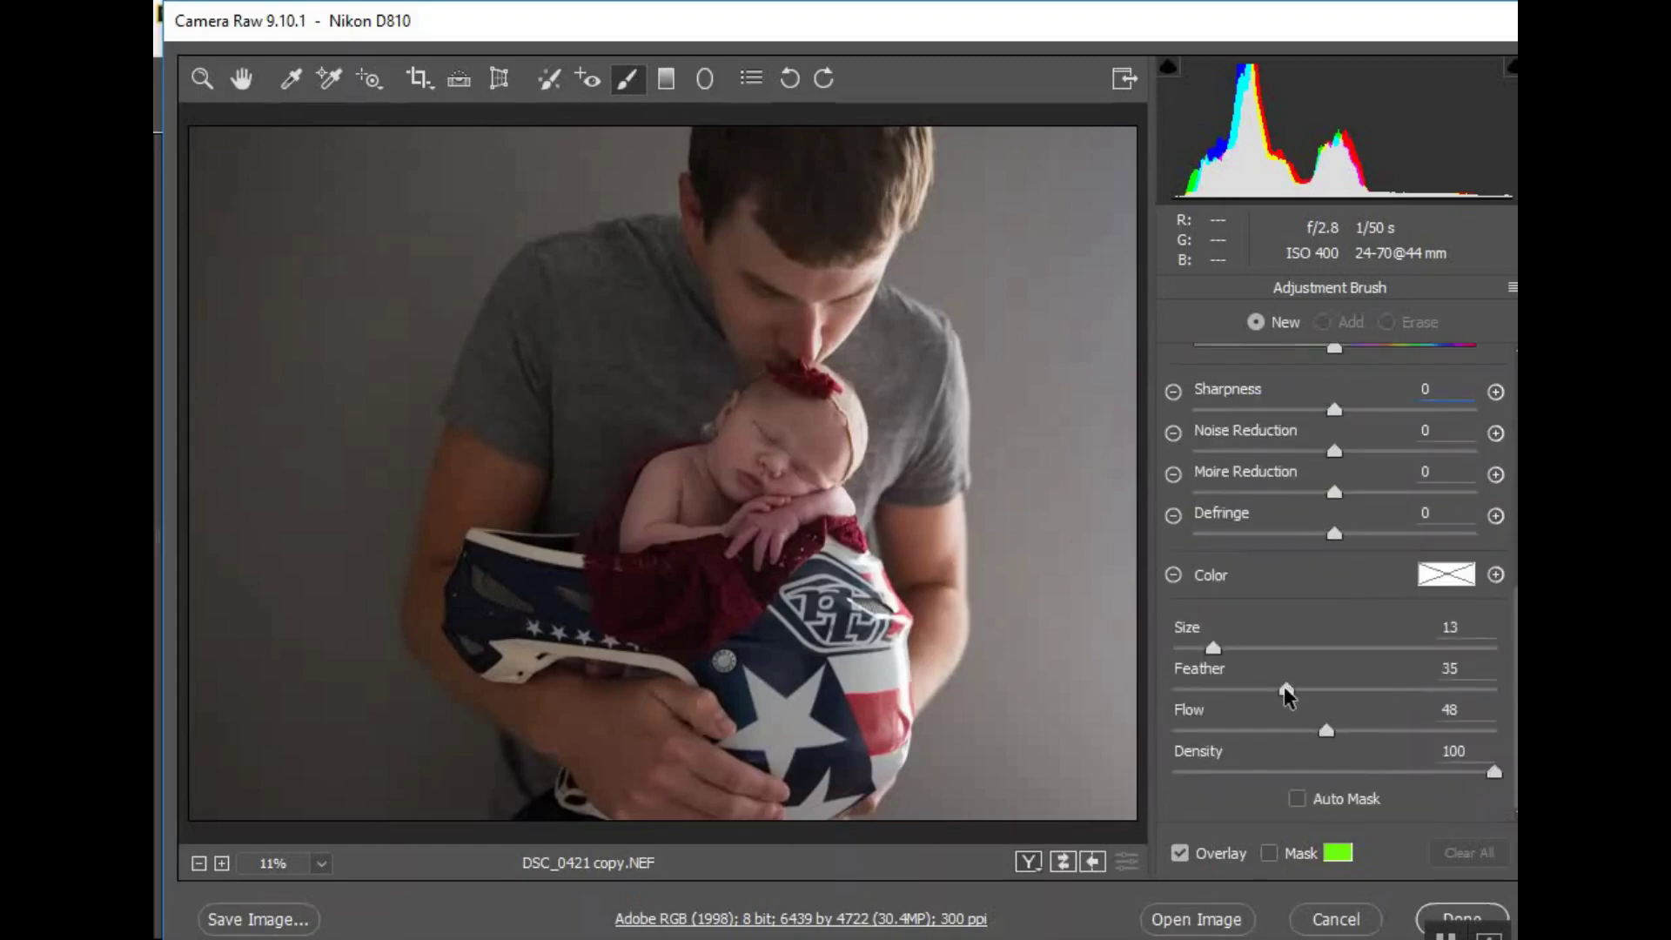
scroll(1286, 694, "up", 2)
scroll(1286, 693, "up", 6)
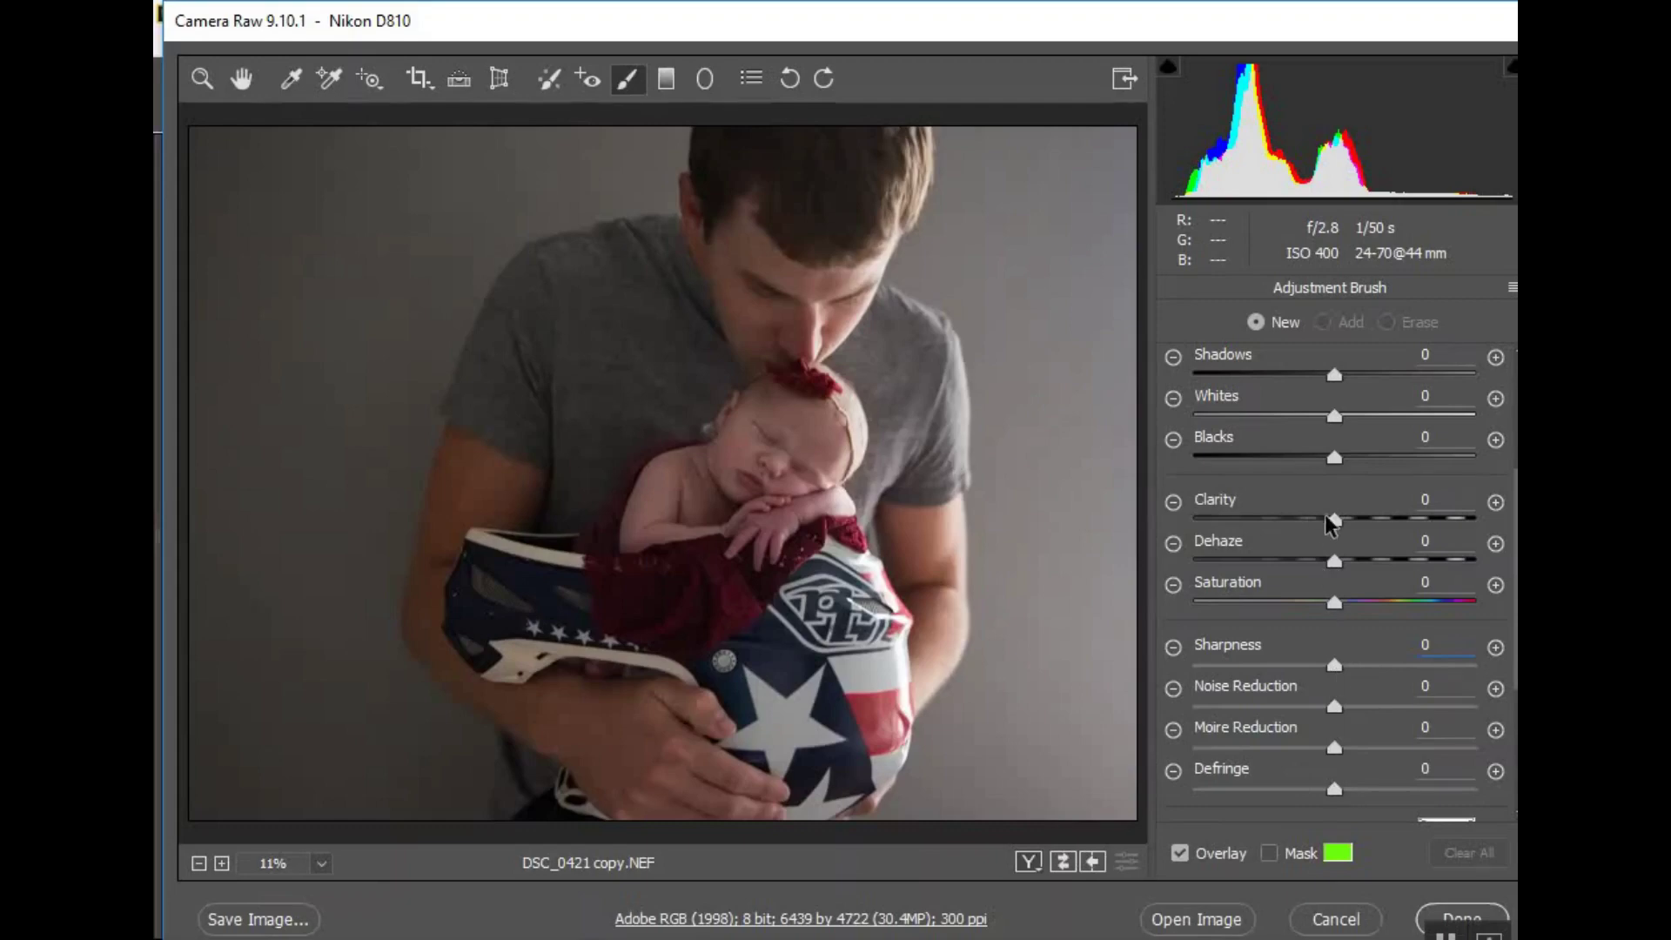
left_click_drag(1334, 520, 1194, 520)
left_click_drag(1334, 666, 1145, 673)
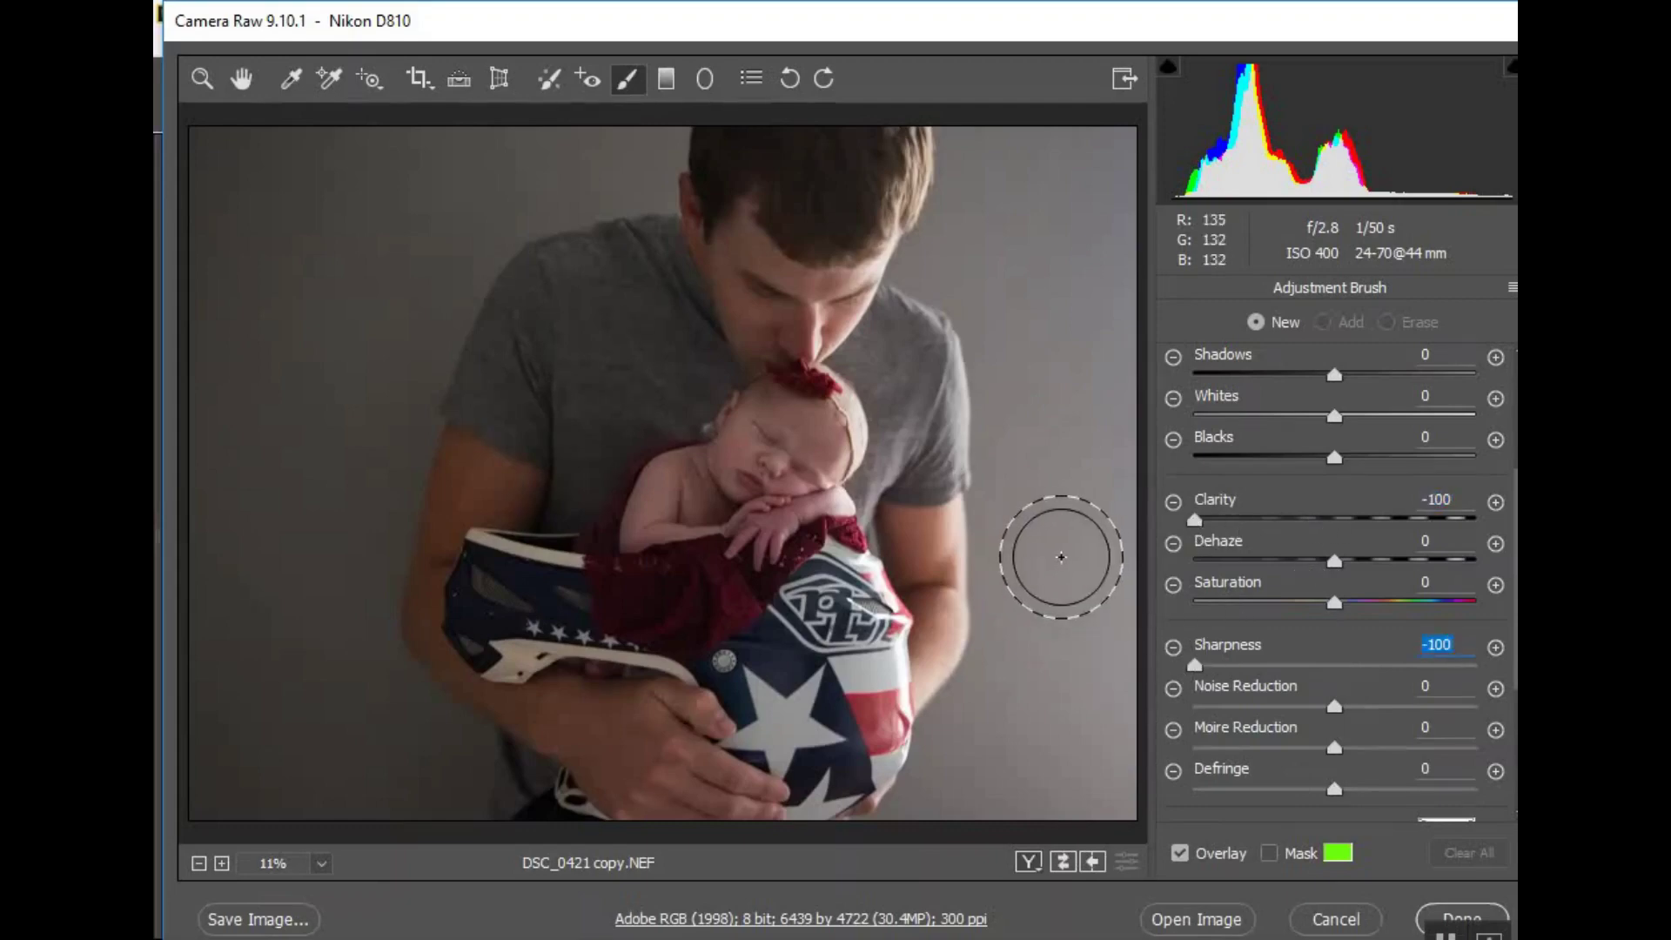
Paint the adjustment over the grey background, the father's lower arm and the lower helmet, and toggle the mask to check coverage.
left_click_drag(354, 570, 276, 525)
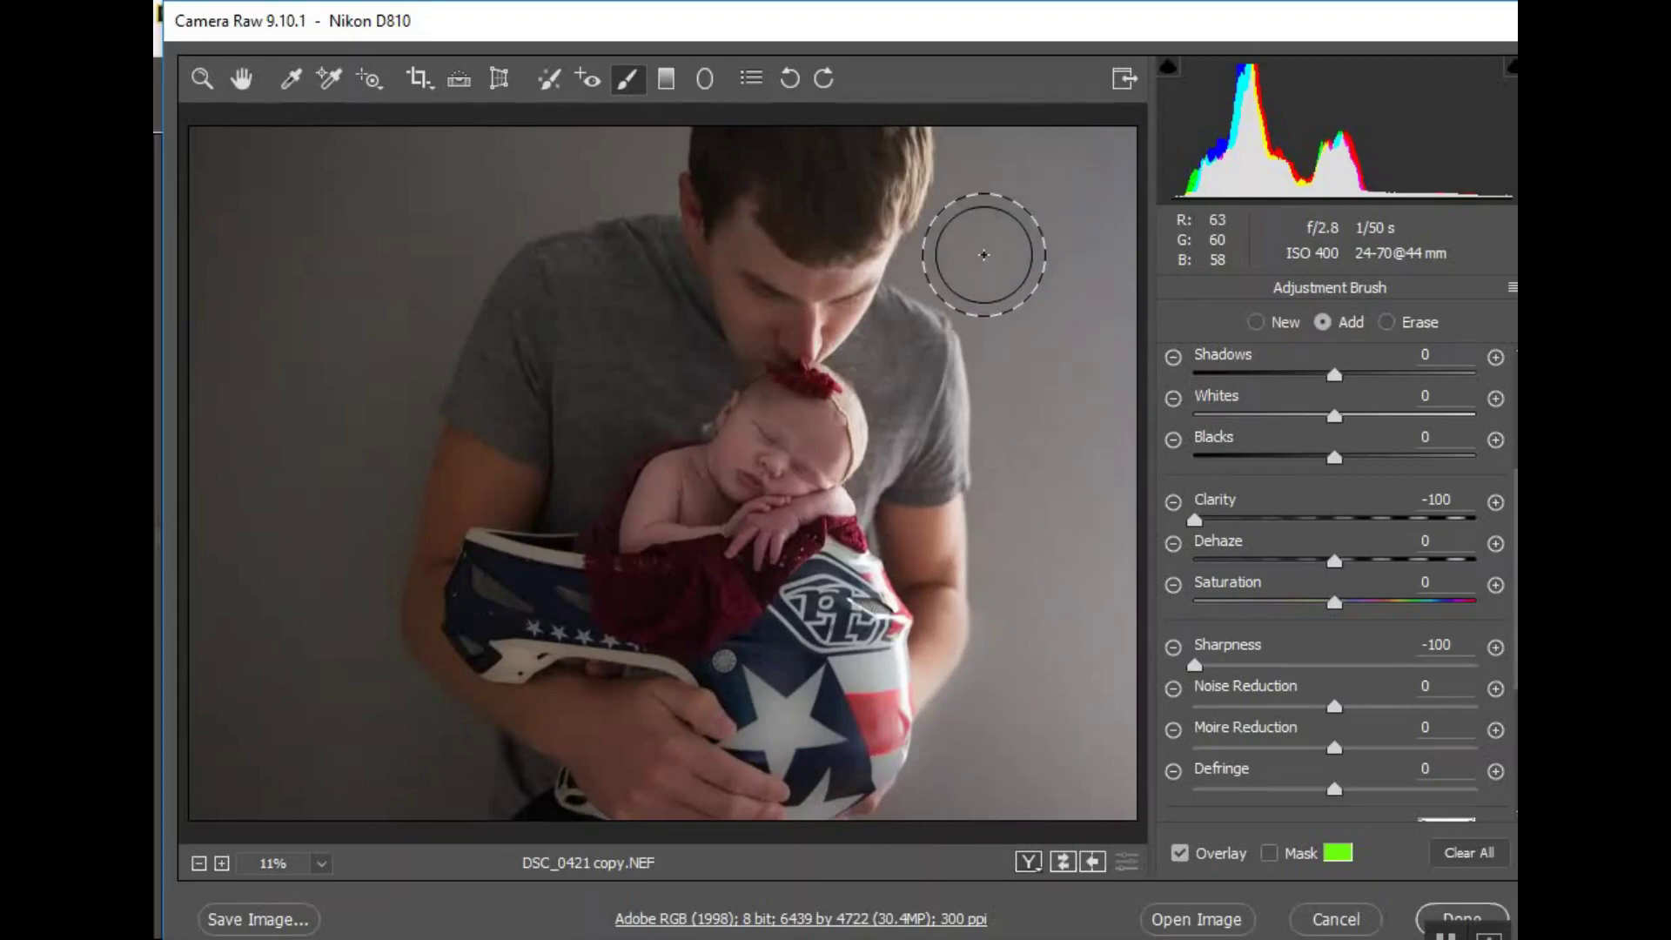
left_click(296, 517)
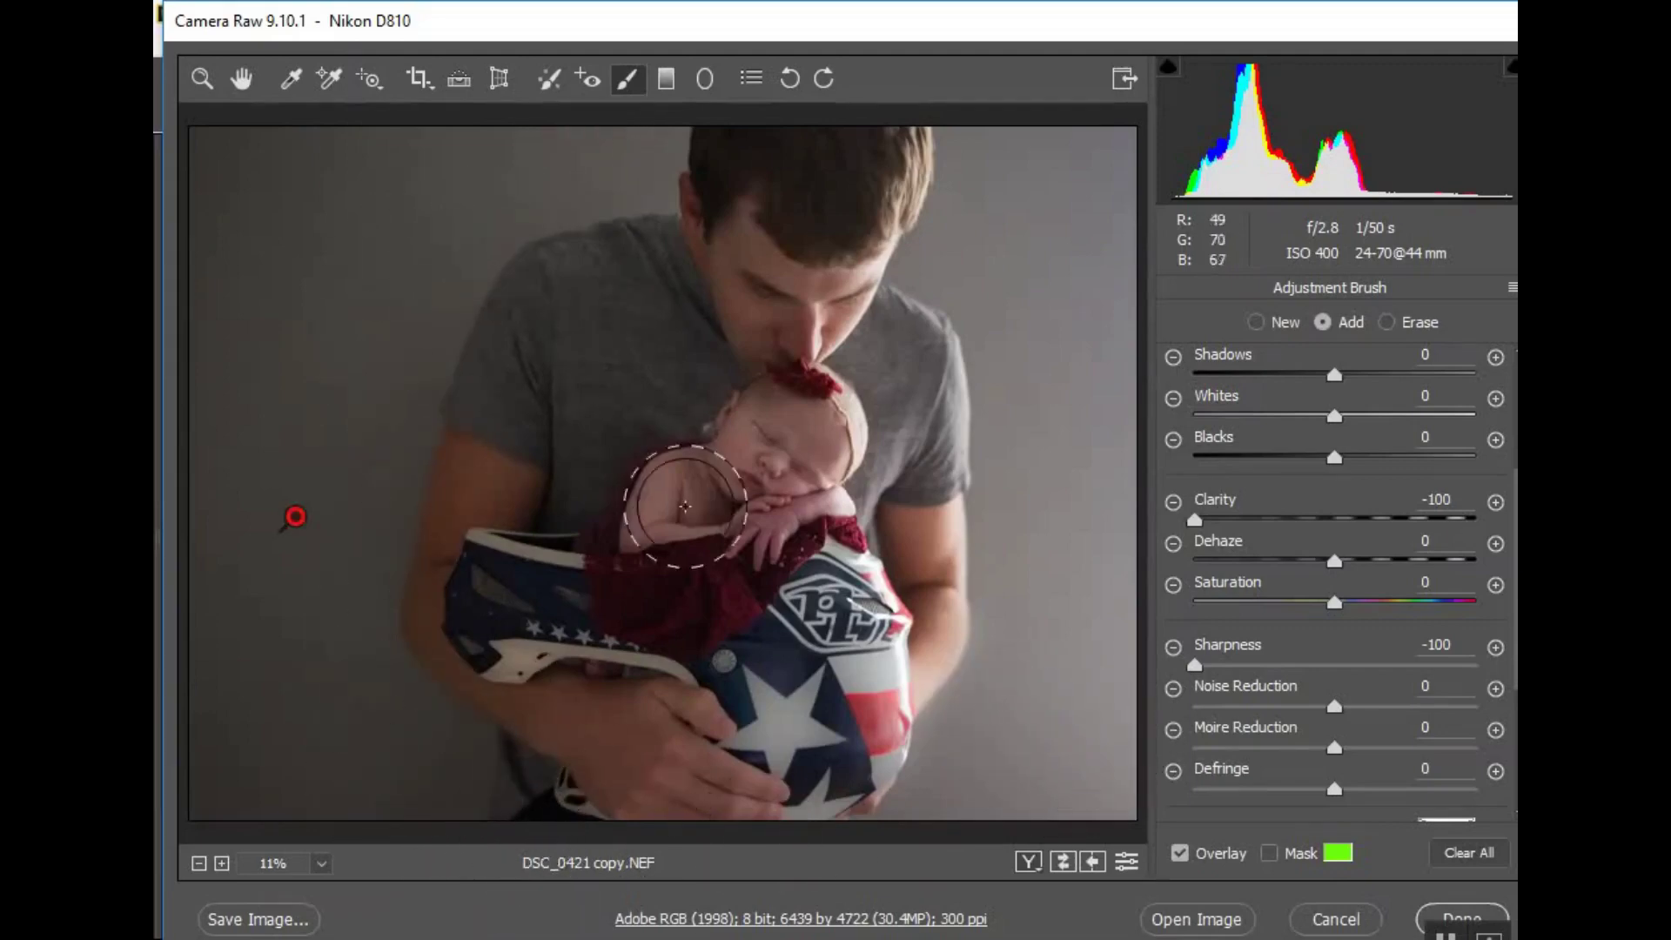
left_click(1269, 854)
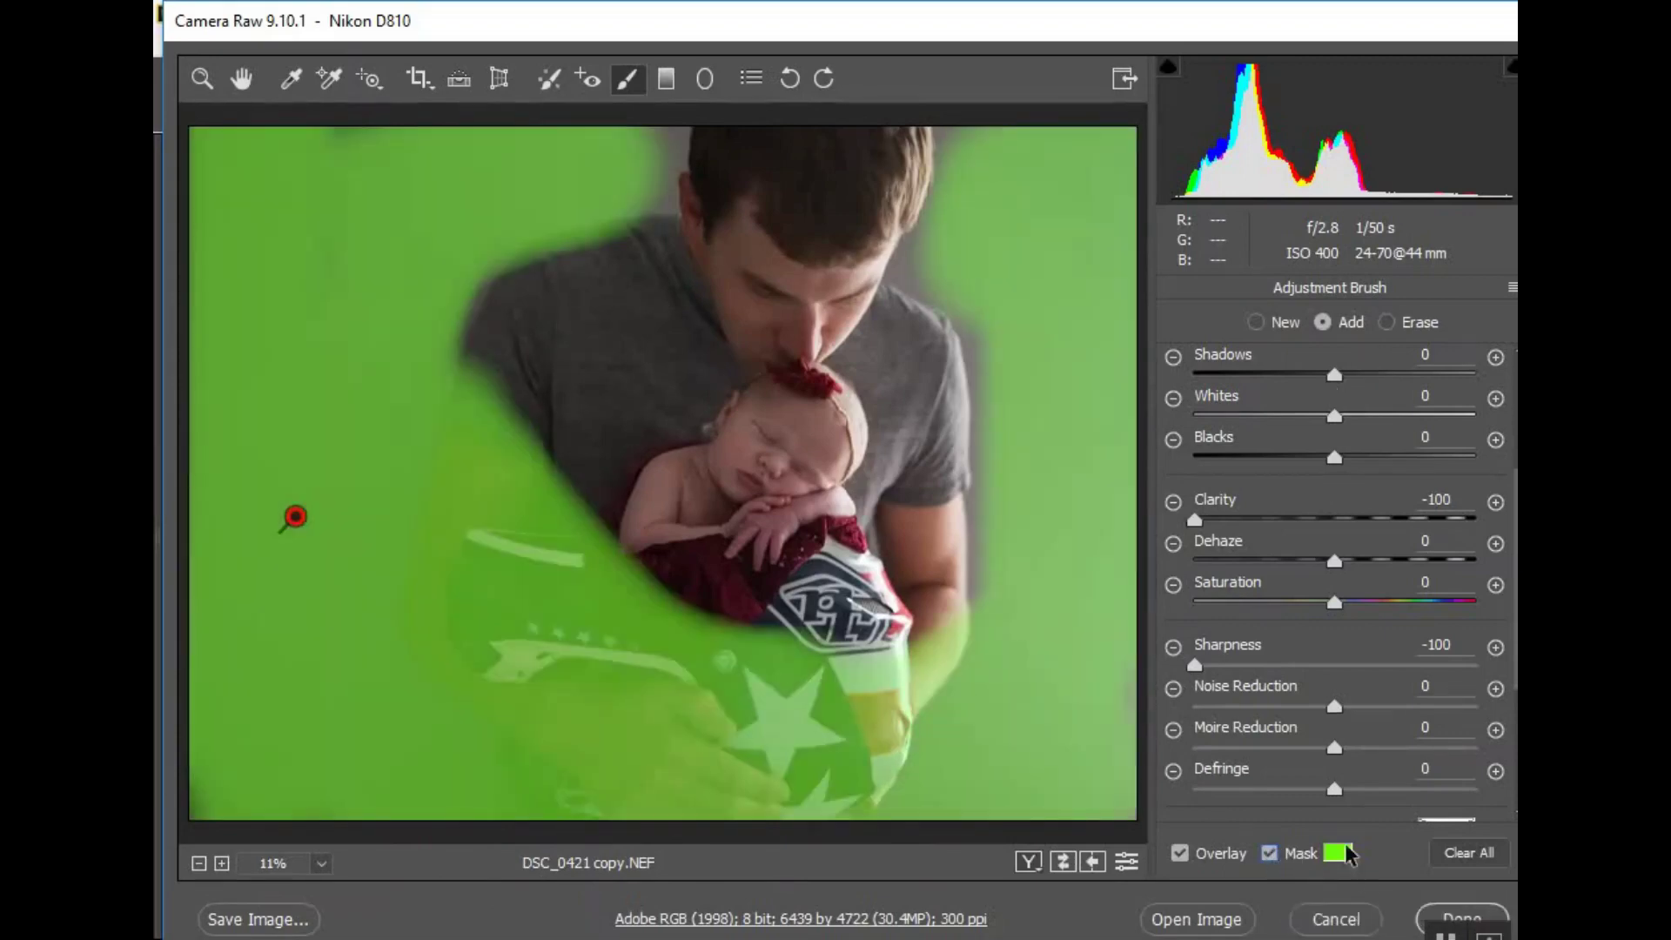
left_click(1269, 853)
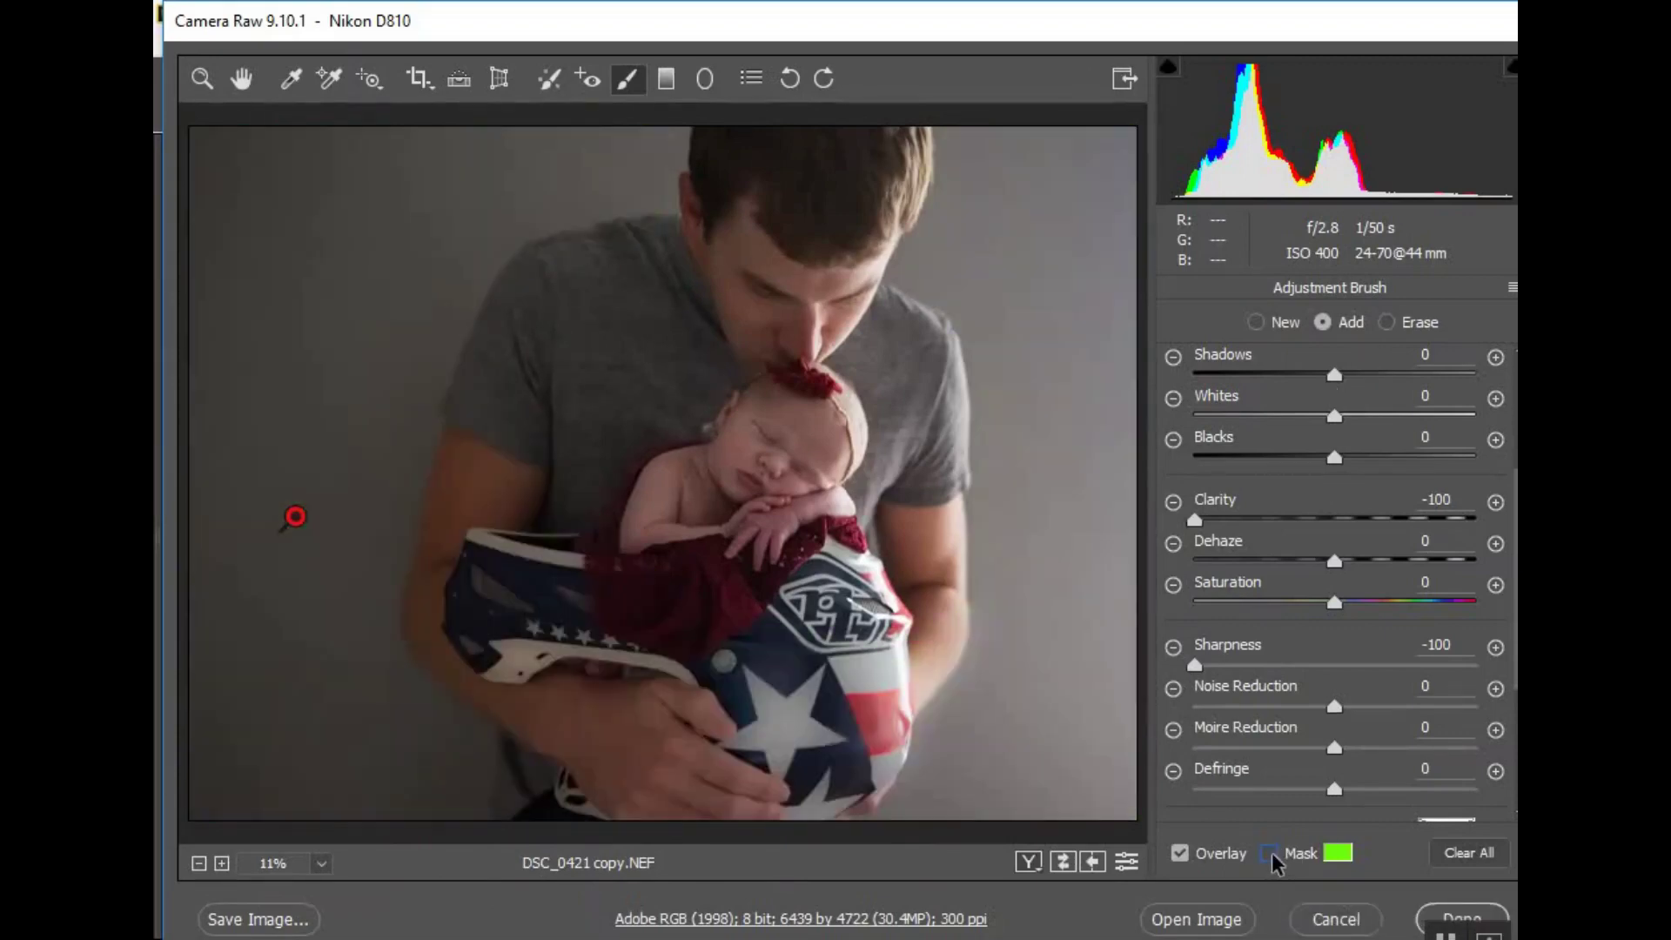
left_click(1269, 853)
left_click(1270, 855)
Soften the painted brush adjustment by setting its Clarity to -20 and Sharpness to -30, and leave the Adjustment Brush.
left_click_drag(1194, 522, 1337, 522)
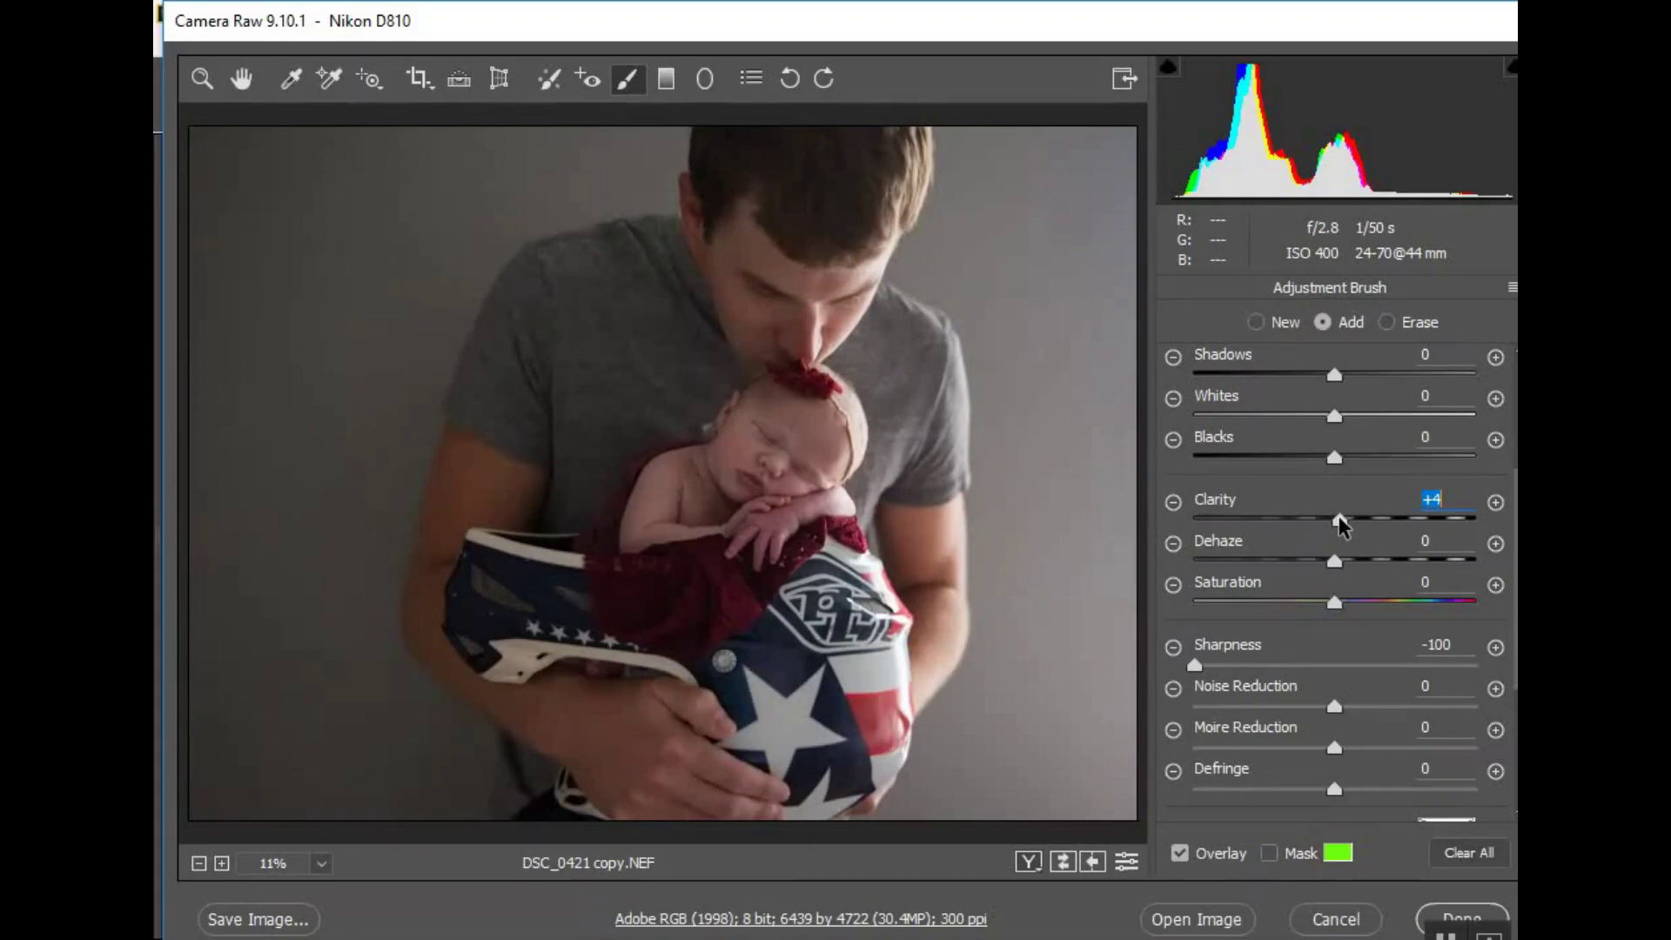
mouse_move(1340, 522)
left_mouse_down()
mouse_move(1178, 523)
mouse_move(1436, 522)
mouse_move(1201, 523)
mouse_move(1354, 524)
mouse_move(1334, 522)
left_mouse_up()
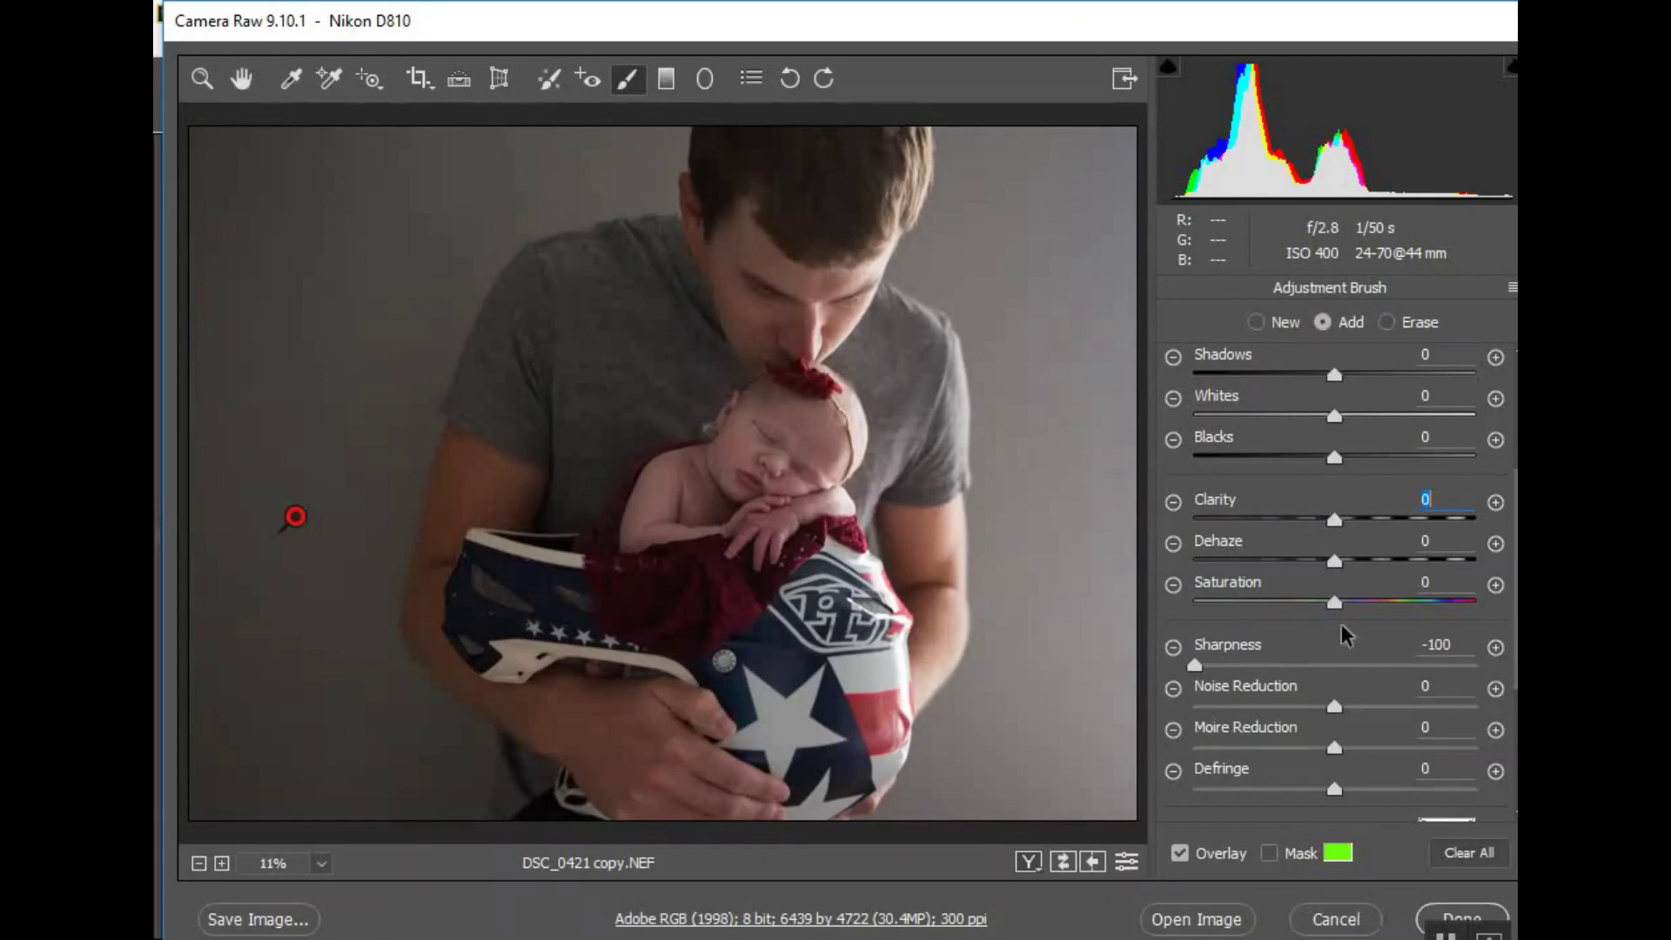
mouse_move(1327, 522)
left_mouse_down()
mouse_move(1286, 522)
mouse_move(1306, 520)
left_mouse_up()
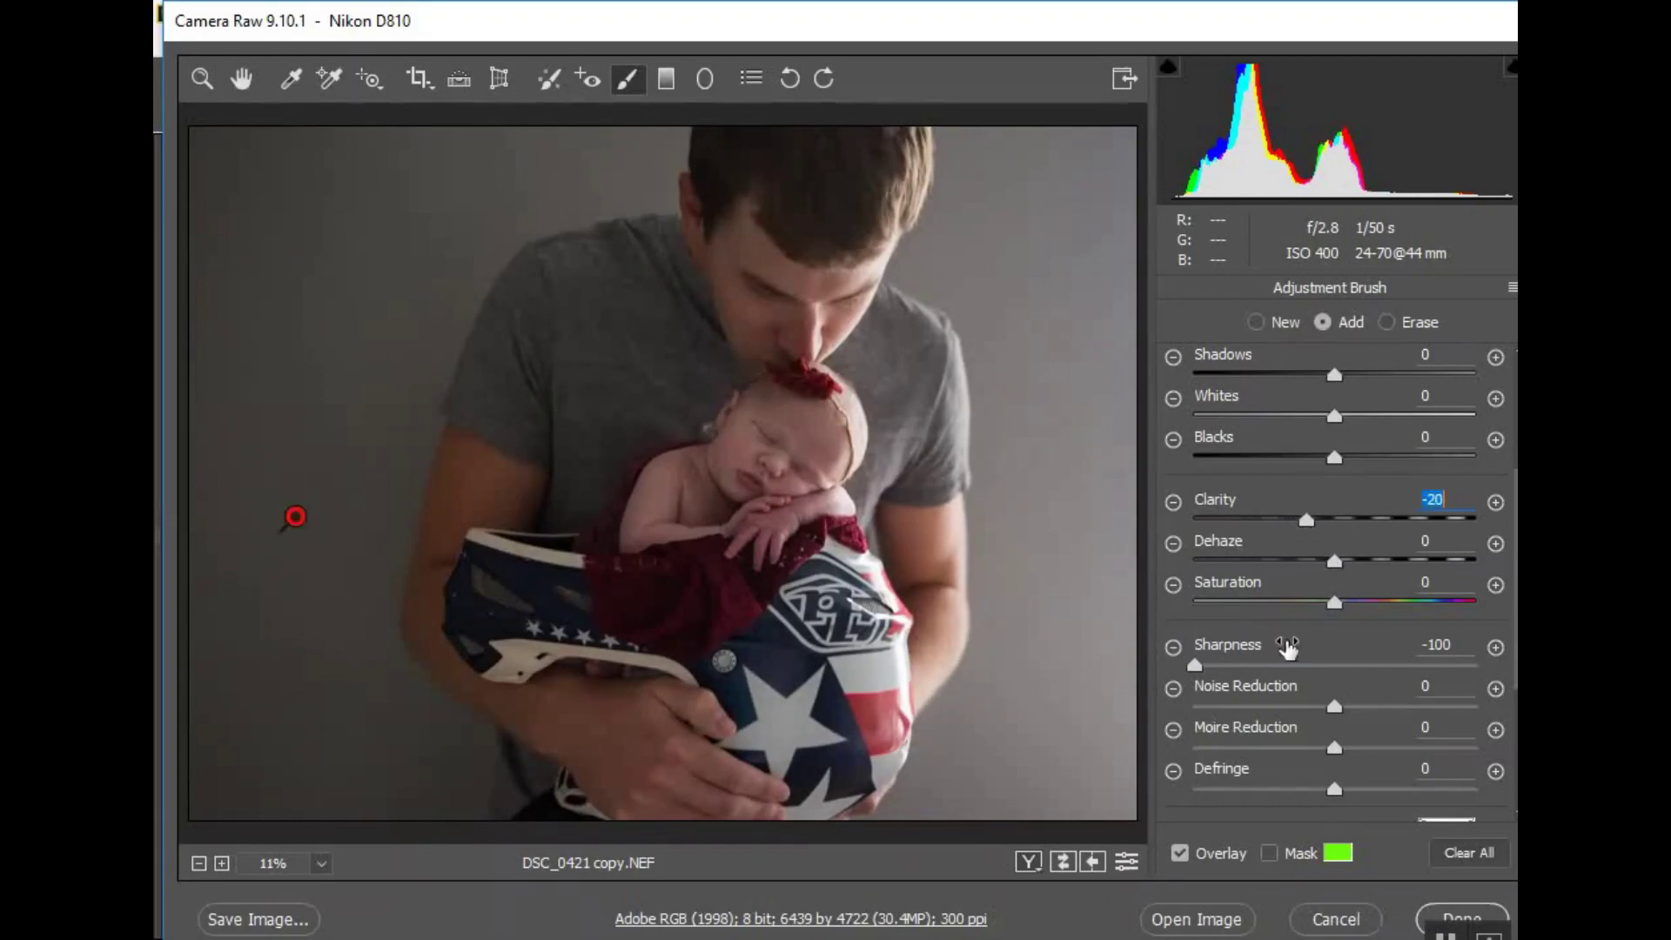
left_click(1273, 666)
left_click_drag(1273, 666, 1291, 667)
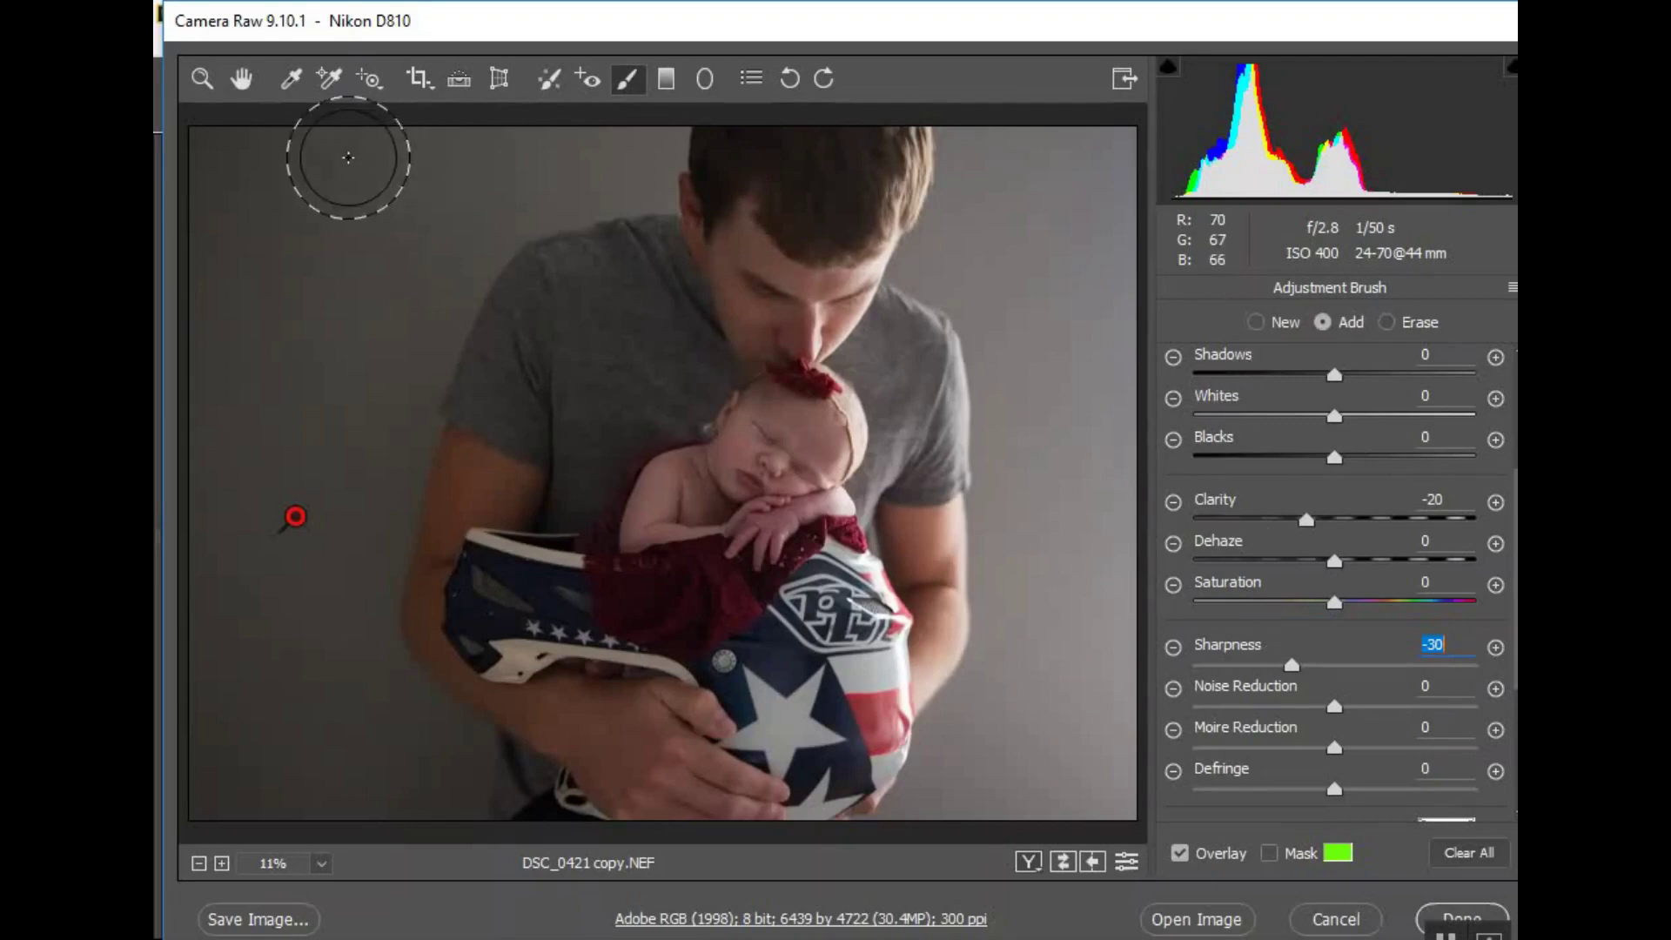
left_click(202, 79)
left_click(241, 79)
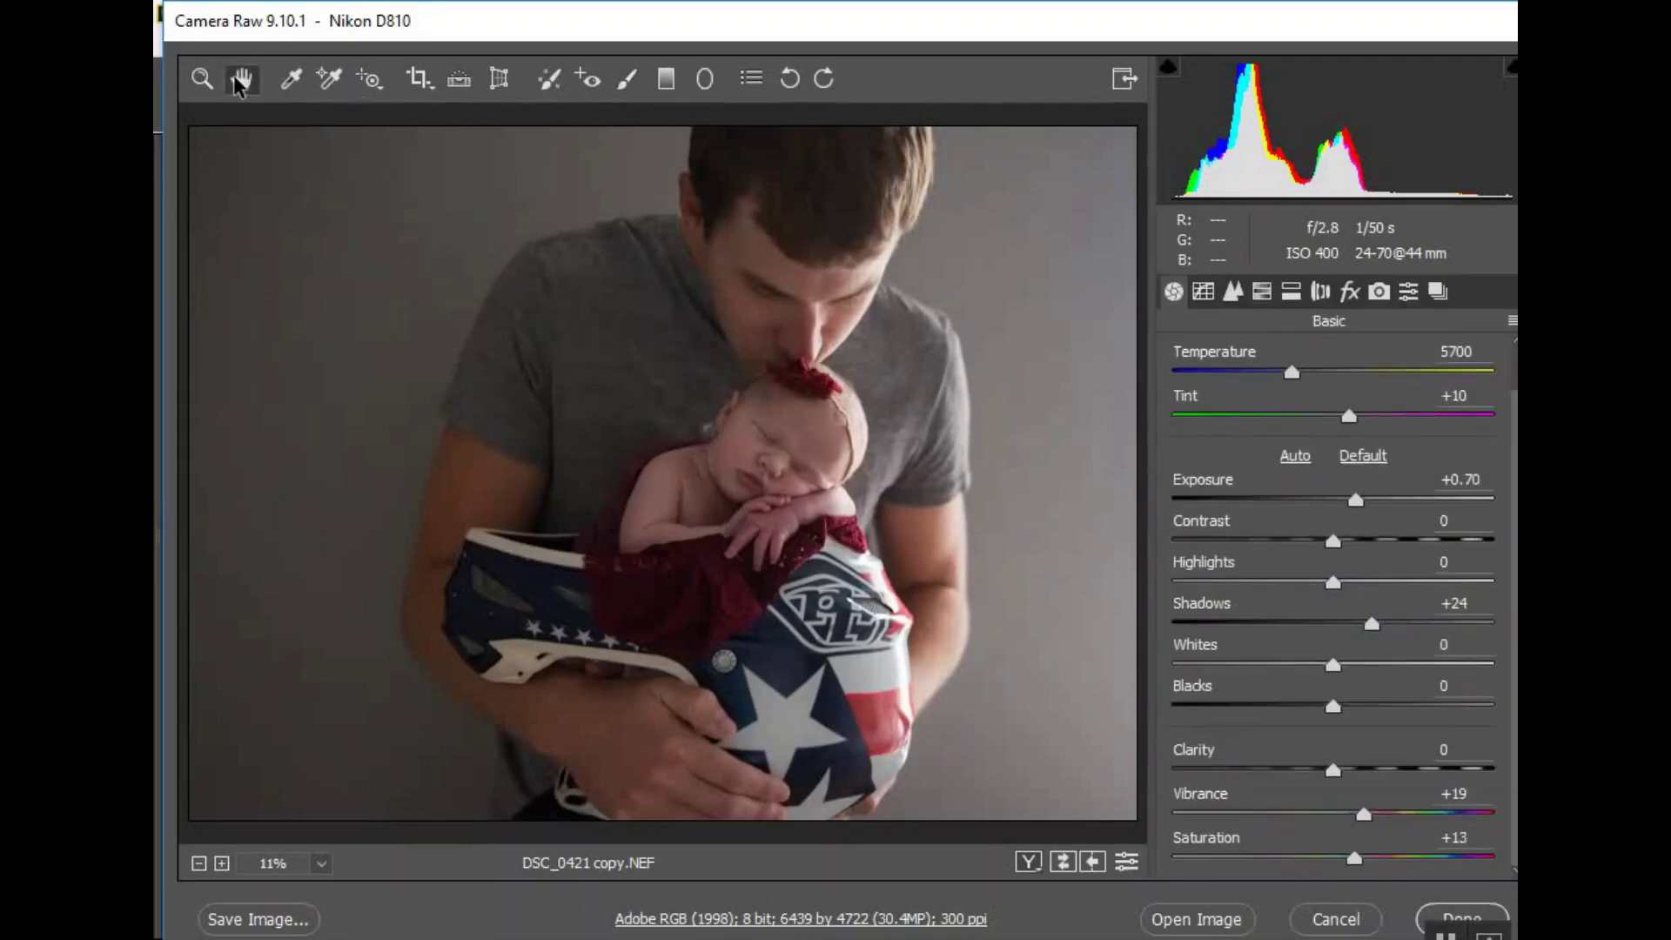
Lower the Highlights of the parametric Tone Curve to -15.
left_click(1204, 293)
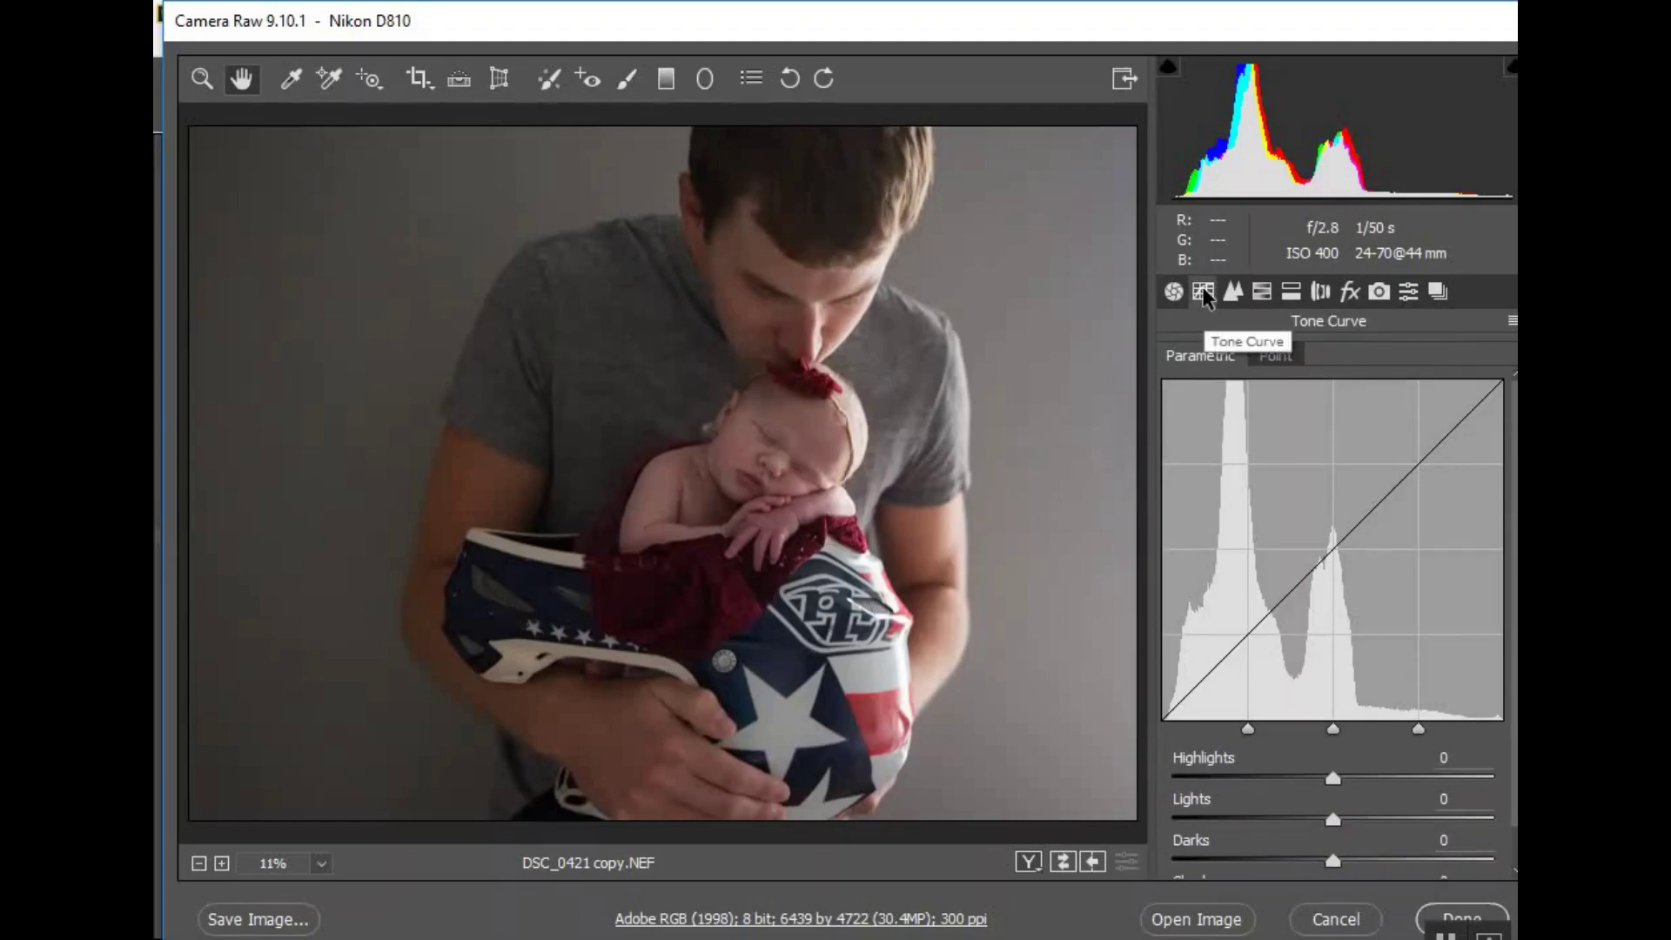
left_click(1173, 292)
left_click(1203, 292)
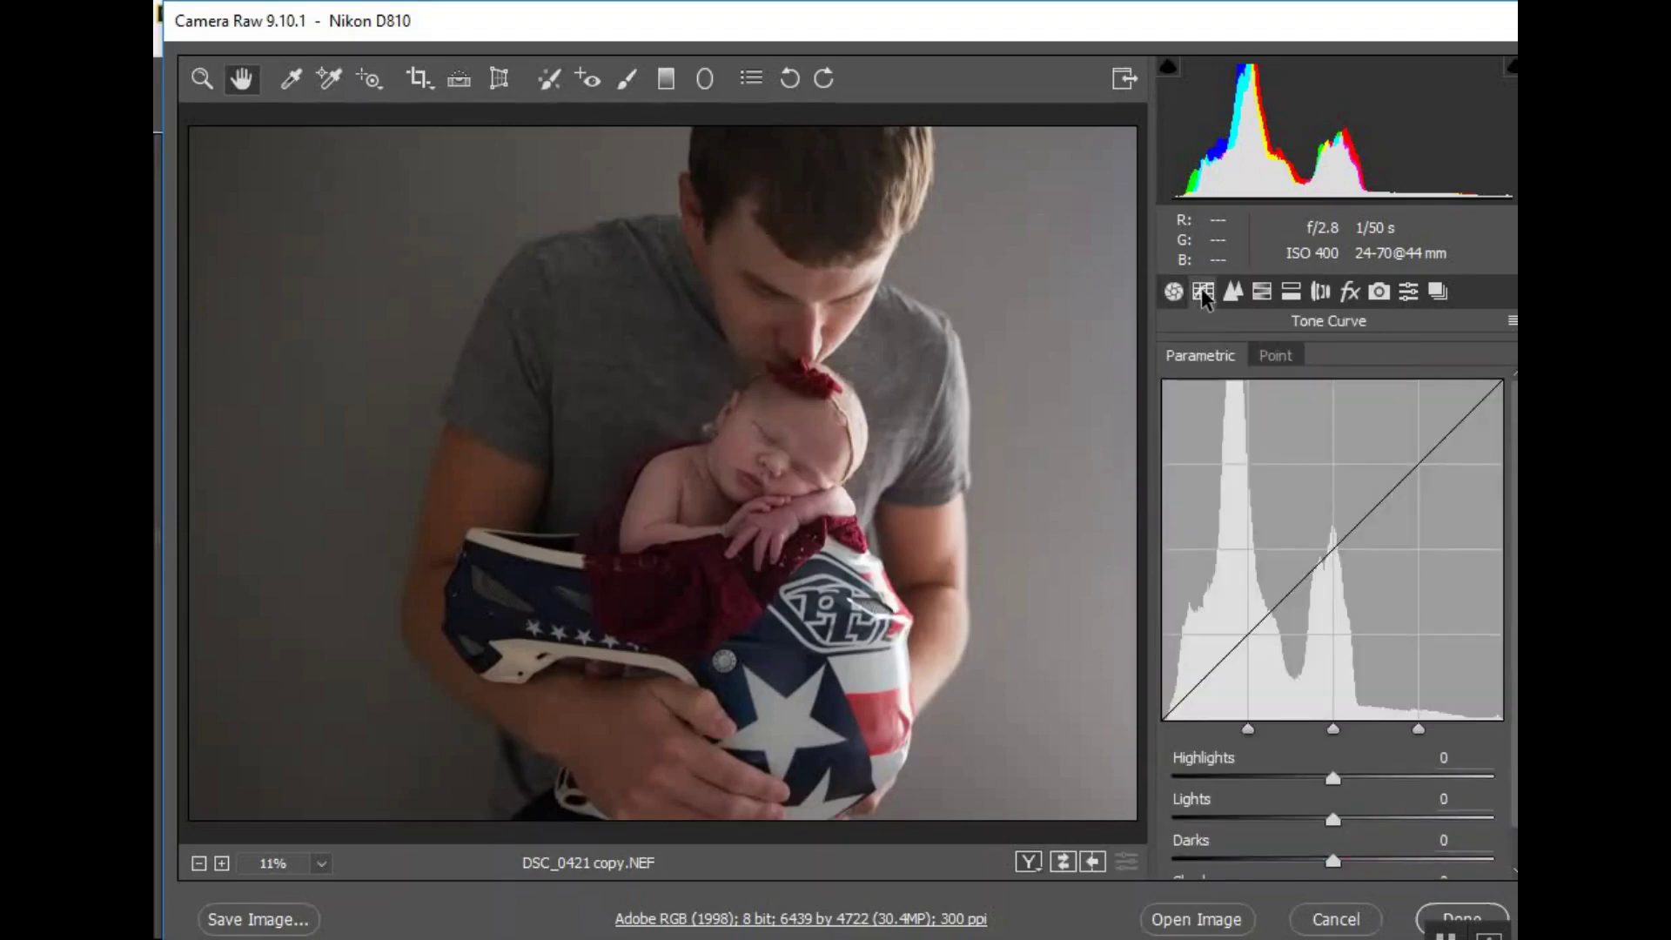
scroll(1308, 784, "down", 1)
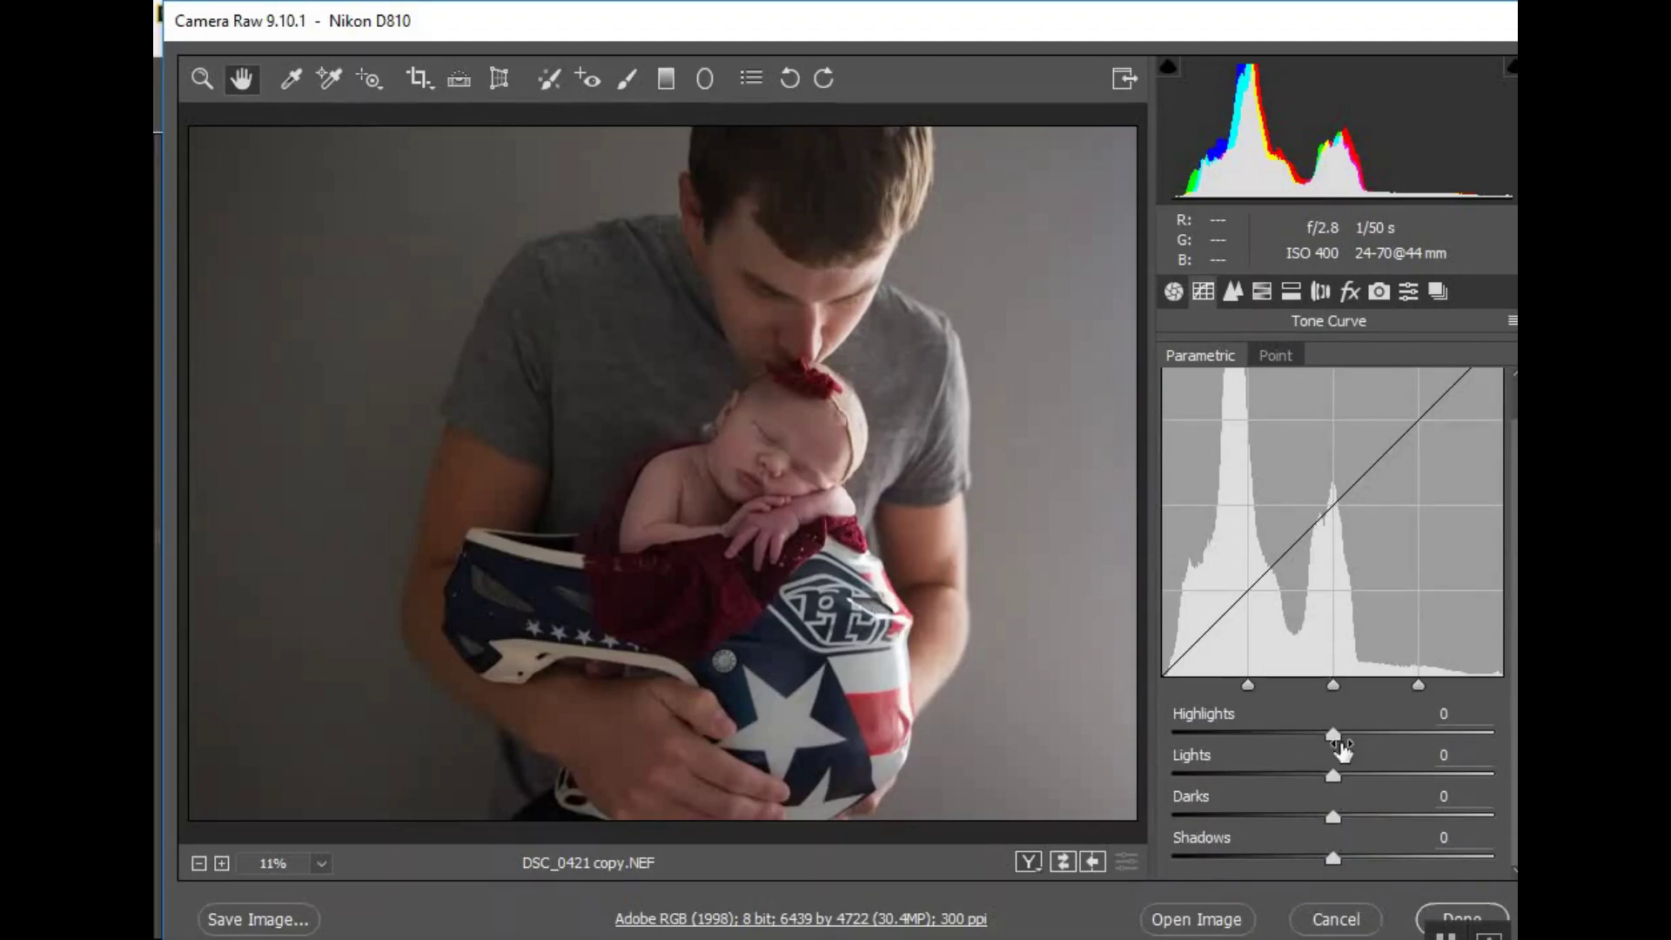
mouse_move(1332, 733)
left_mouse_down()
mouse_move(1231, 735)
mouse_move(1380, 738)
mouse_move(1343, 735)
left_mouse_up()
left_click_drag(1225, 743, 1309, 737)
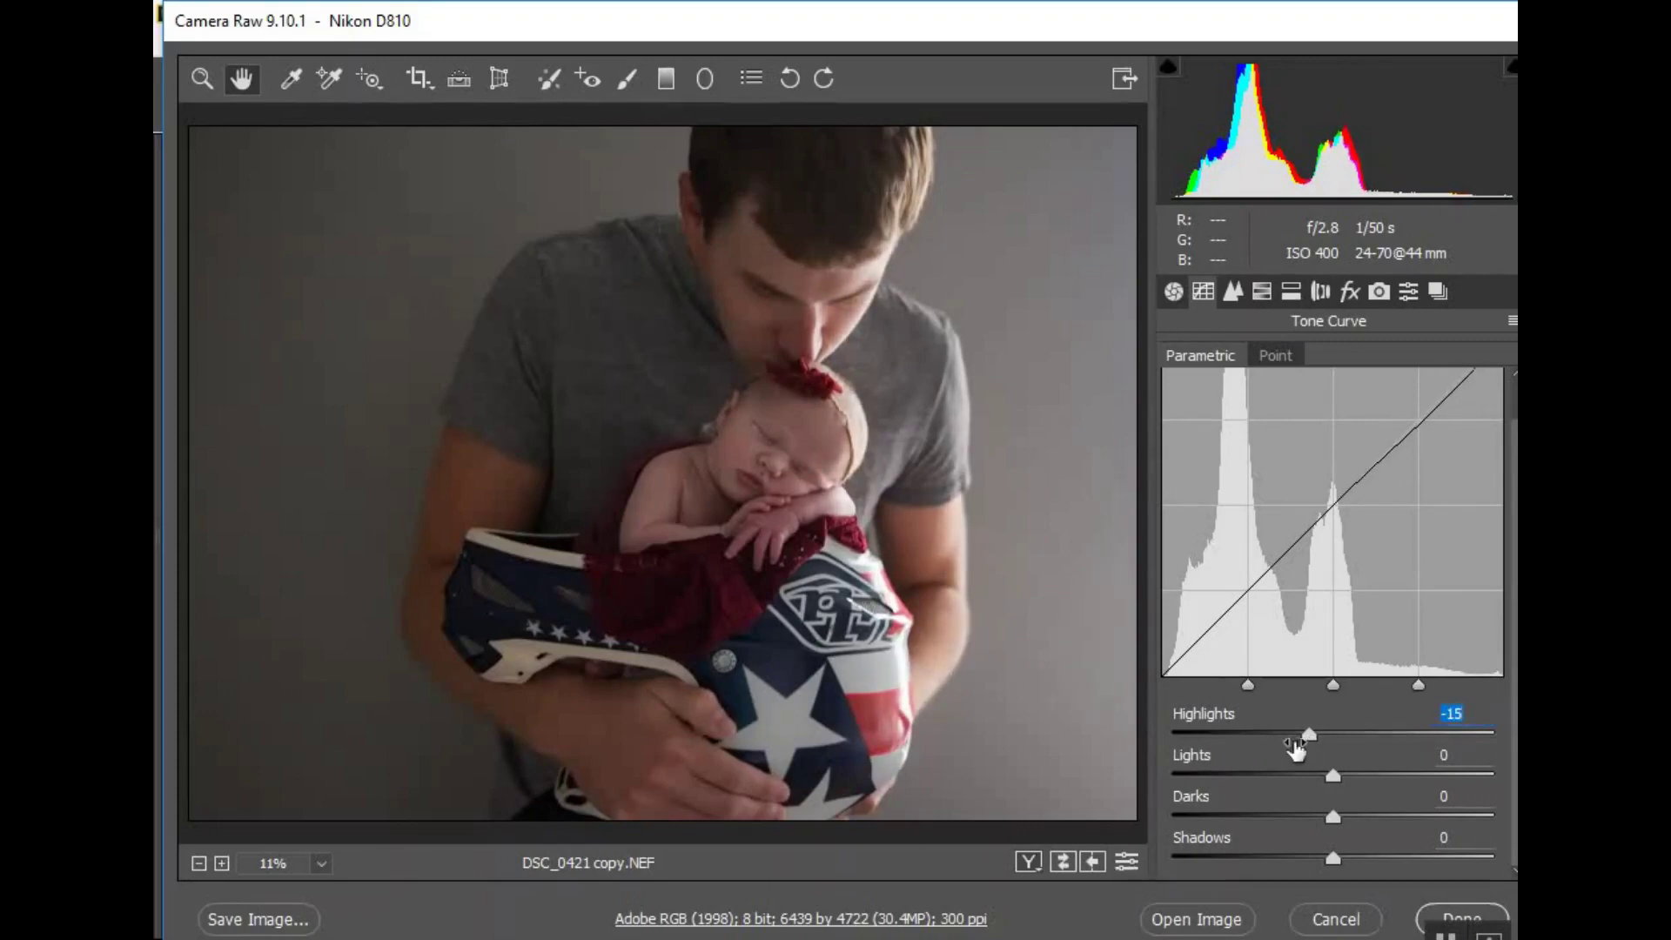